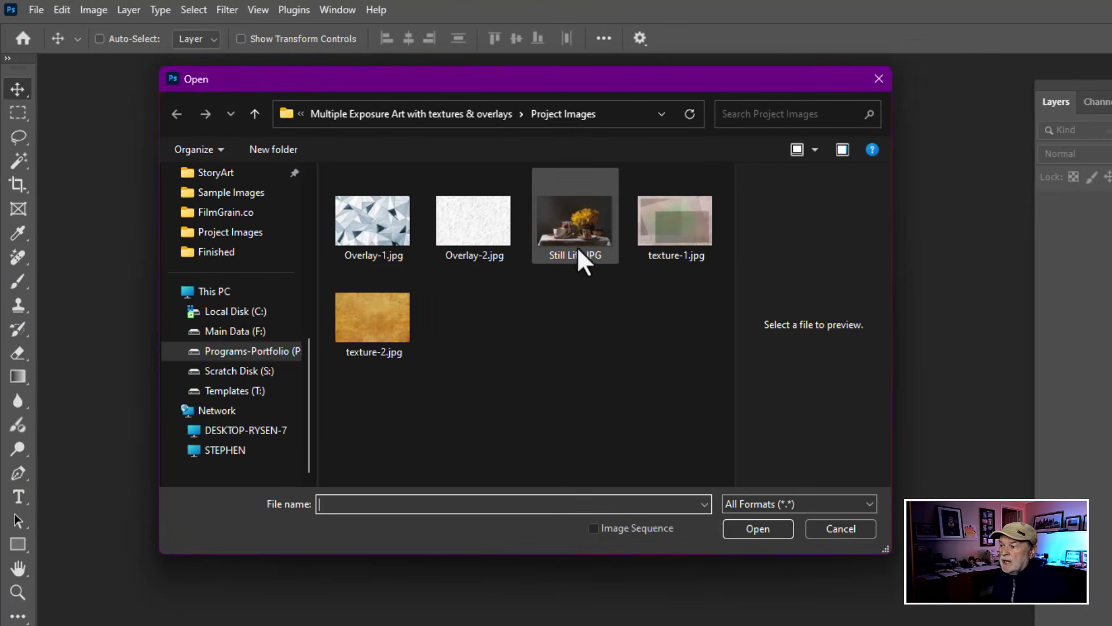
# Open Still Life.JPG, texture-1.jpg, texture-2.jpg, Overlay-1.jpg and Overlay-2.jpg, and place Still Life.JPG first among the open documents.
pyautogui.click(572, 222)
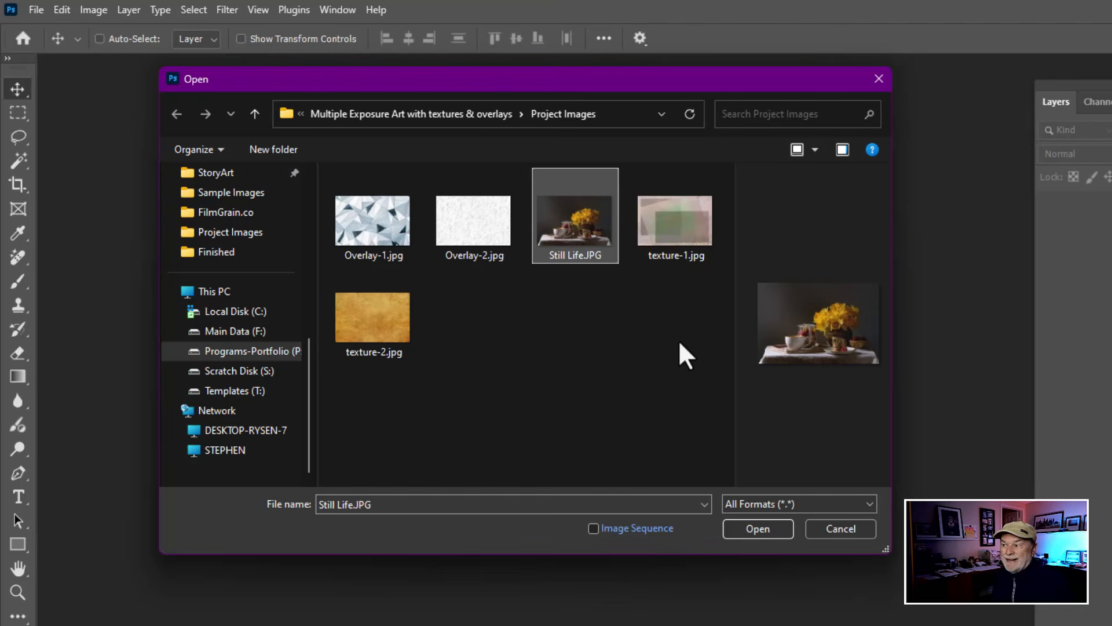
pyautogui.moveTo(679, 340); pyautogui.dragTo(357, 223)
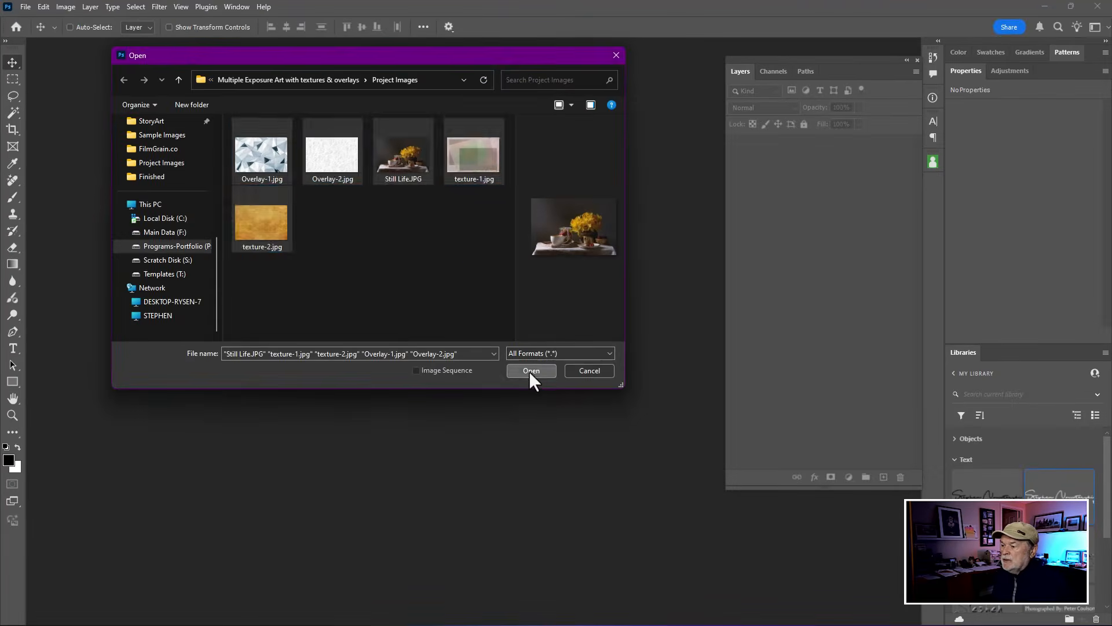
pyautogui.click(532, 371)
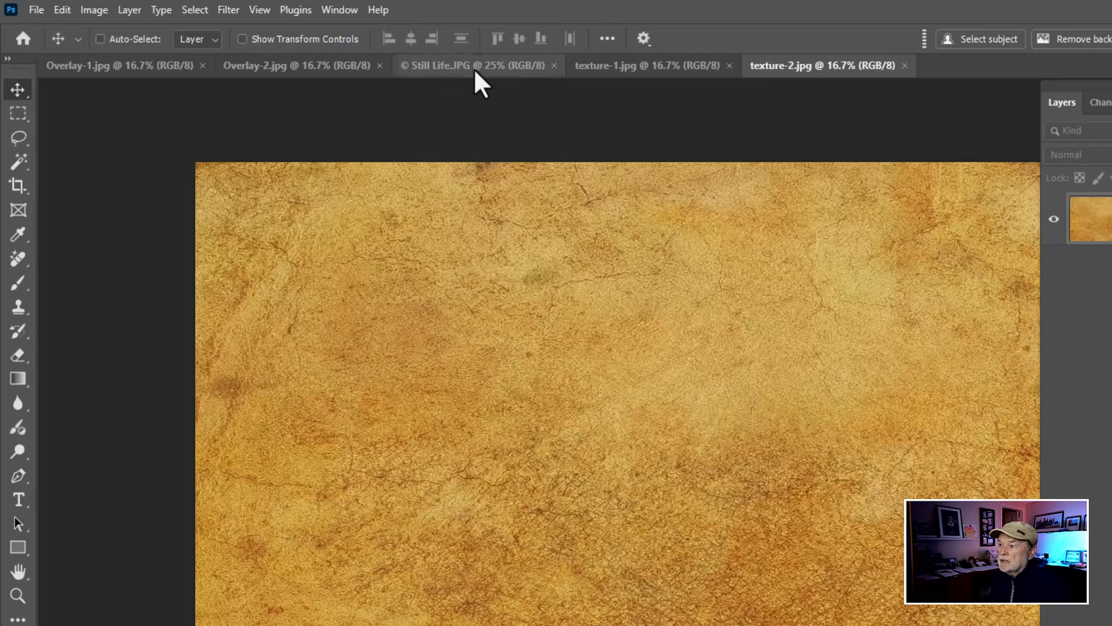
pyautogui.click(452, 61)
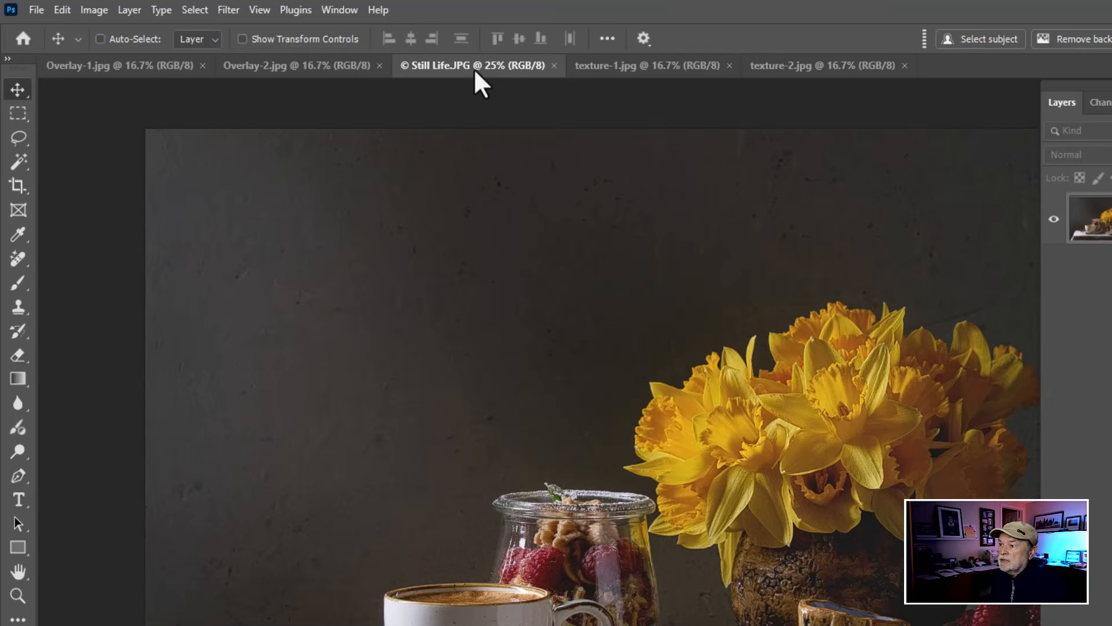
pyautogui.click(484, 66)
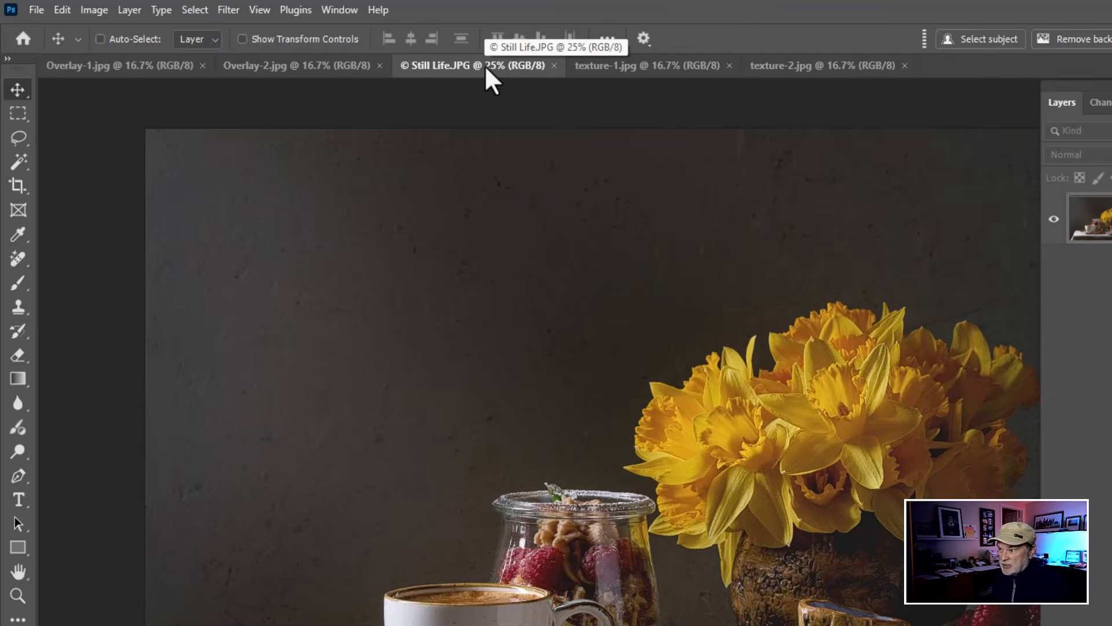
pyautogui.moveTo(486, 67); pyautogui.dragTo(106, 72)
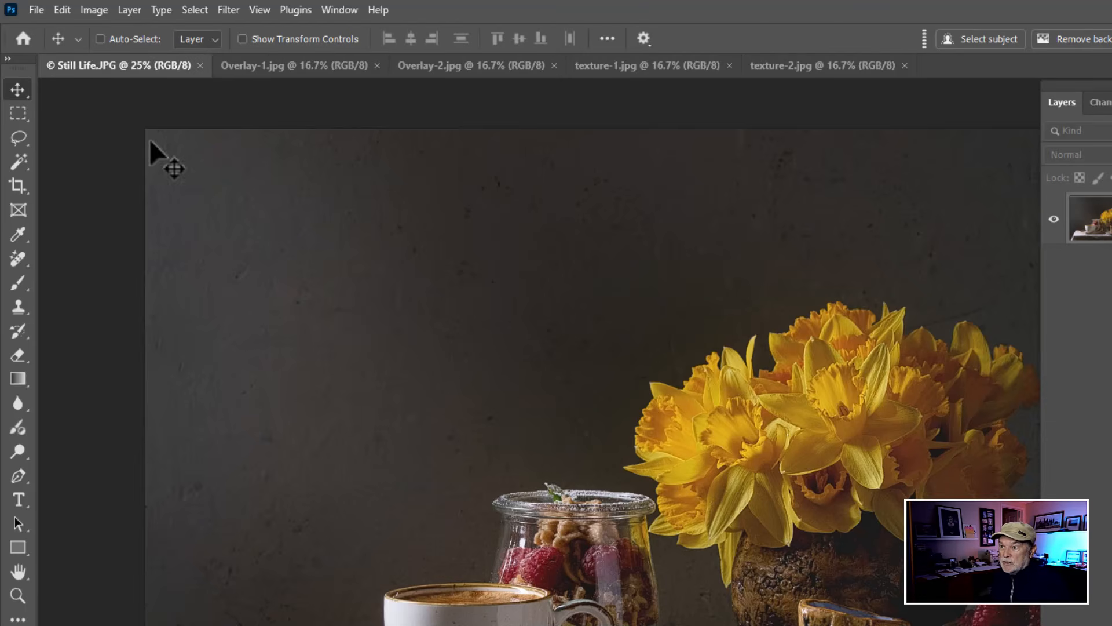
# Review the overlay and texture documents, and return to Still Life.JPG.
pyautogui.click(282, 65)
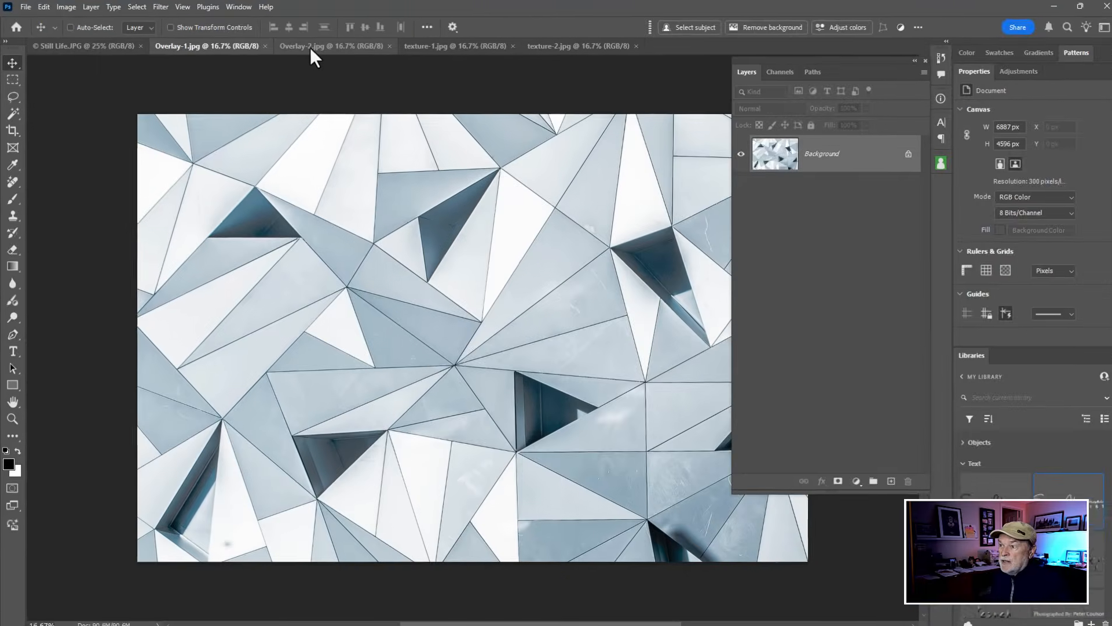
pyautogui.click(440, 67)
pyautogui.click(433, 45)
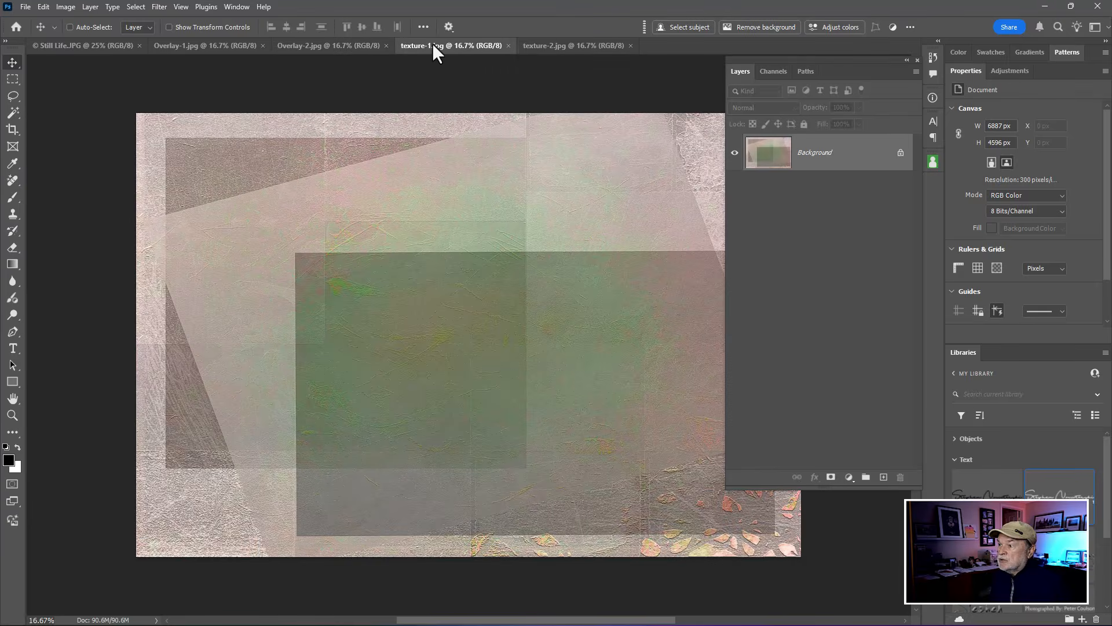
pyautogui.click(563, 45)
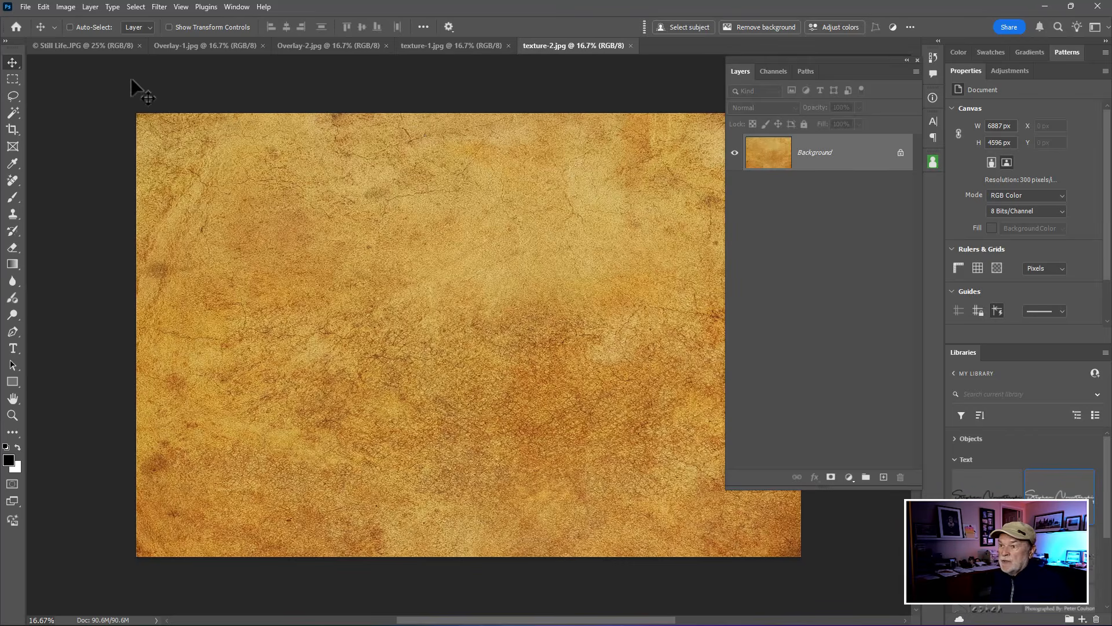
pyautogui.click(91, 48)
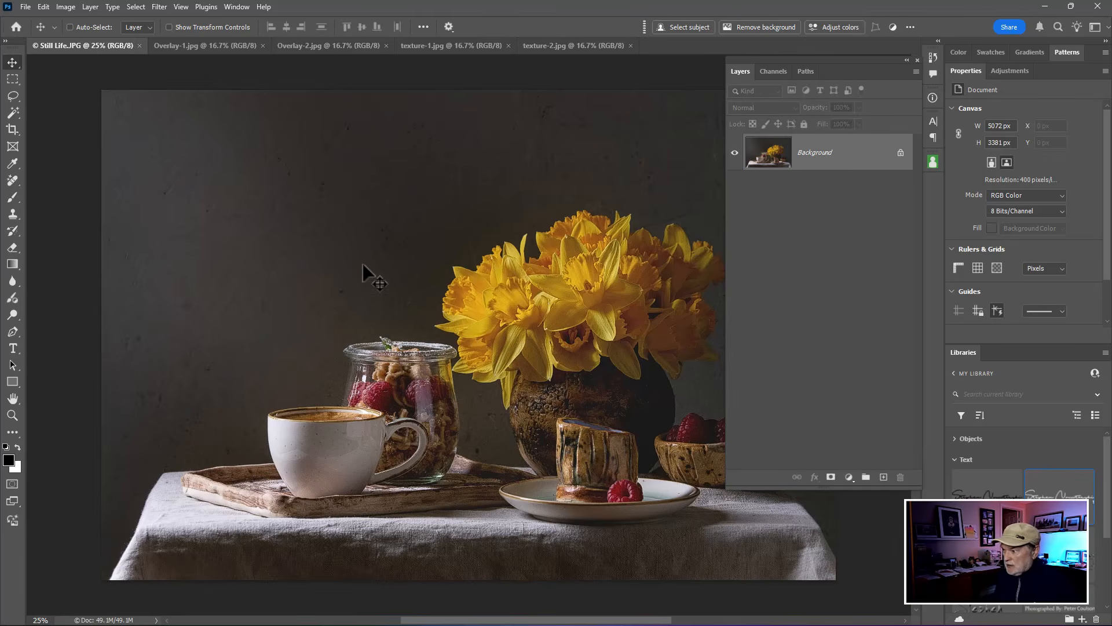
# Duplicate the Still Life background layer twice.
pyautogui.hotkey('ctrl', '0')
pyautogui.scroll(-1, 364, 265)
pyautogui.moveTo(471, 283); pyautogui.dragTo(480, 231)
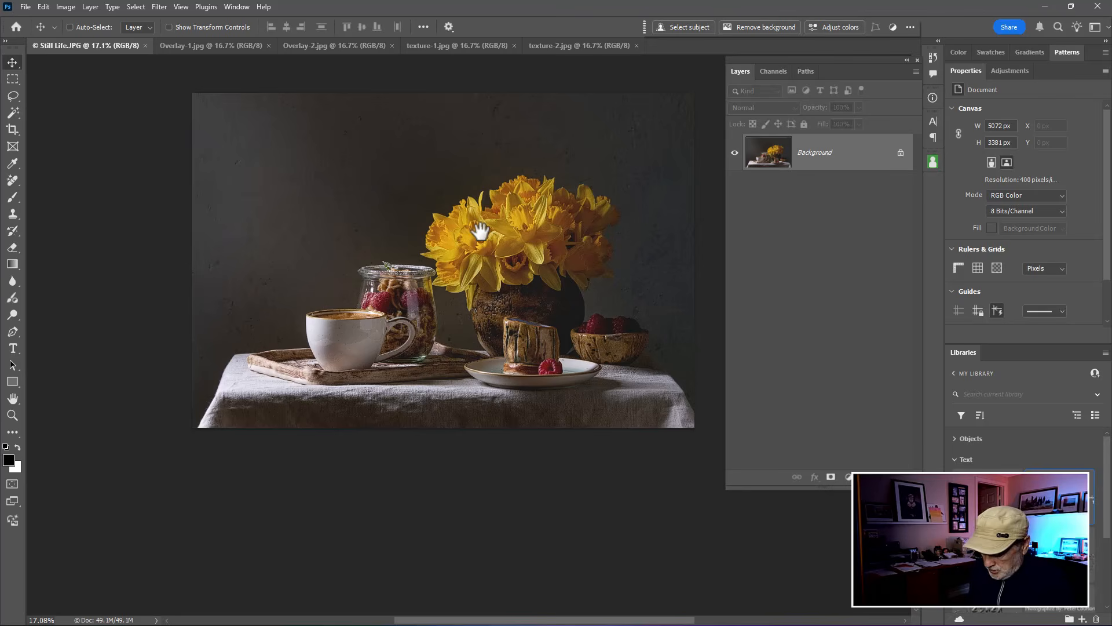
pyautogui.press('ctrl')
pyautogui.hotkey('ctrl', 'j')
pyautogui.hotkey('ctrl', 'j')
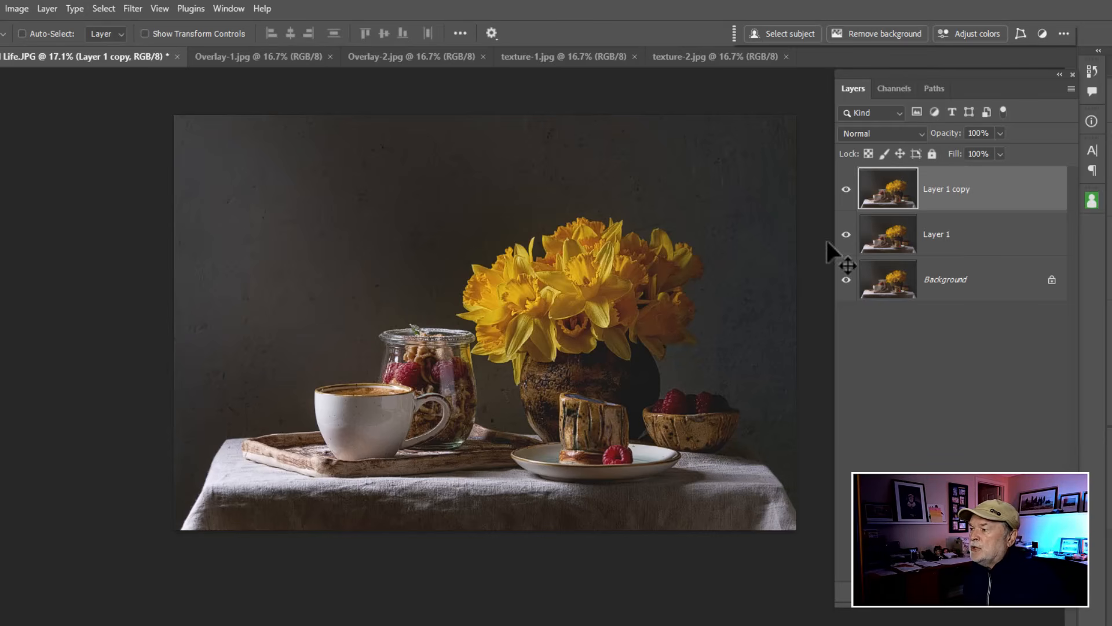
# Hide Layer 1 copy and lower the opacity of Layer 1 to 52%.
pyautogui.click(846, 189)
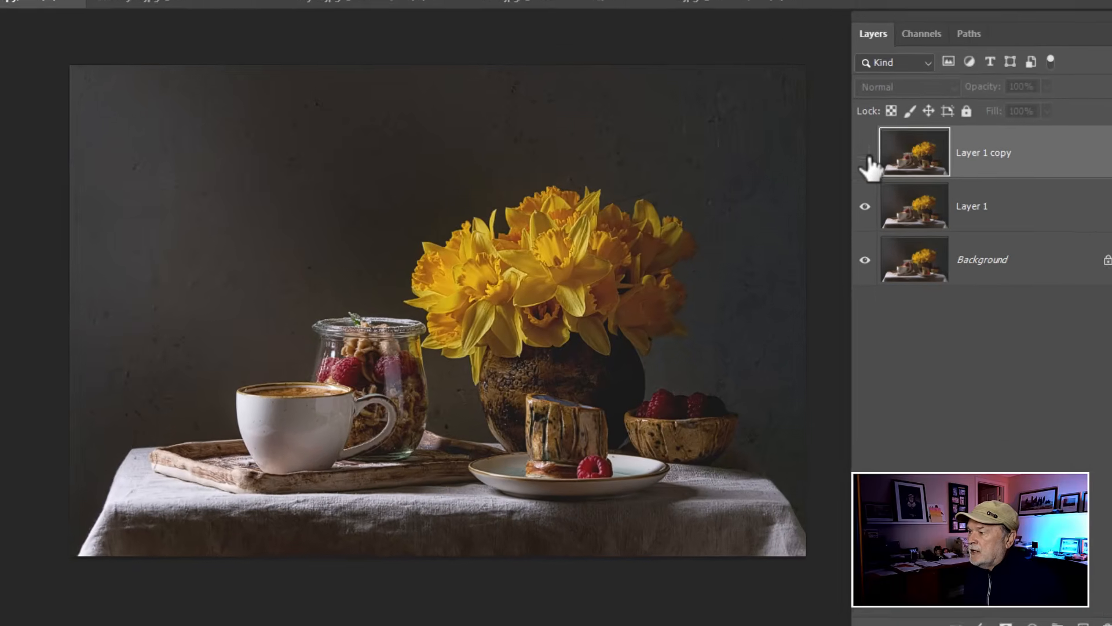
pyautogui.click(926, 204)
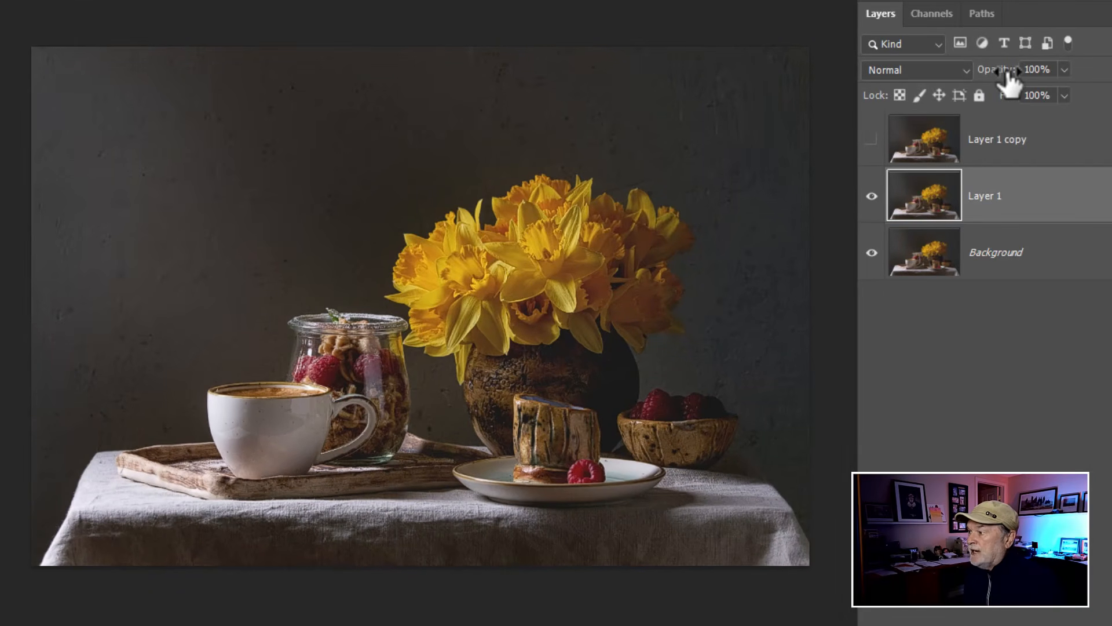
pyautogui.moveTo(1008, 72); pyautogui.dragTo(961, 77)
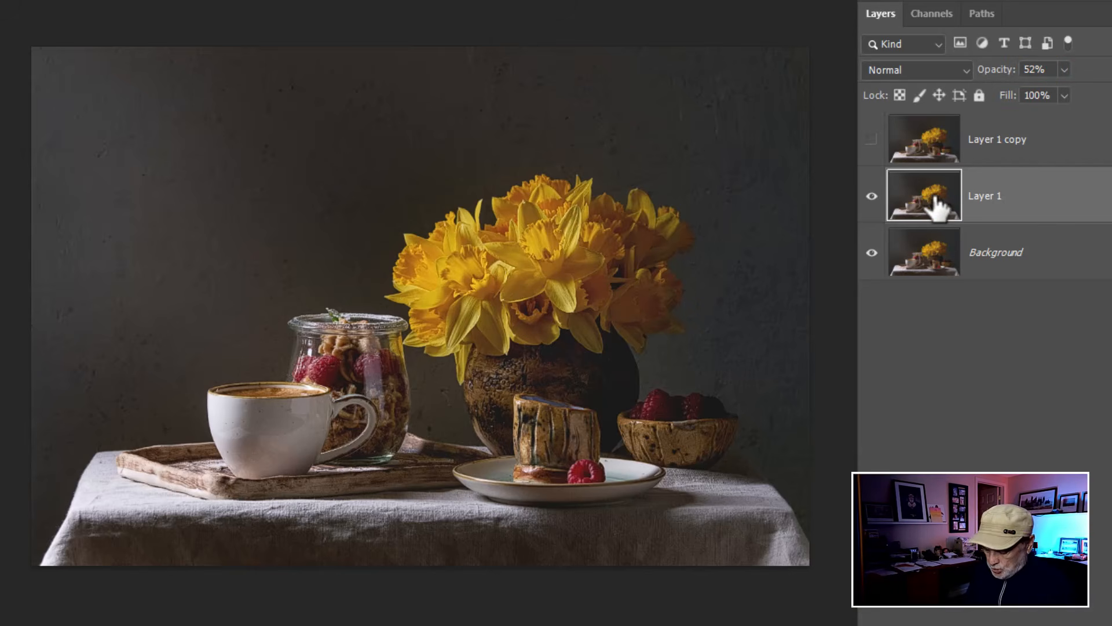
# Enlarge Layer 1 slightly from its upper-right corner with Free Transform, keeping the lower-left corner fixed so it extends past the canvas.
pyautogui.hotkey('ctrl', 't')
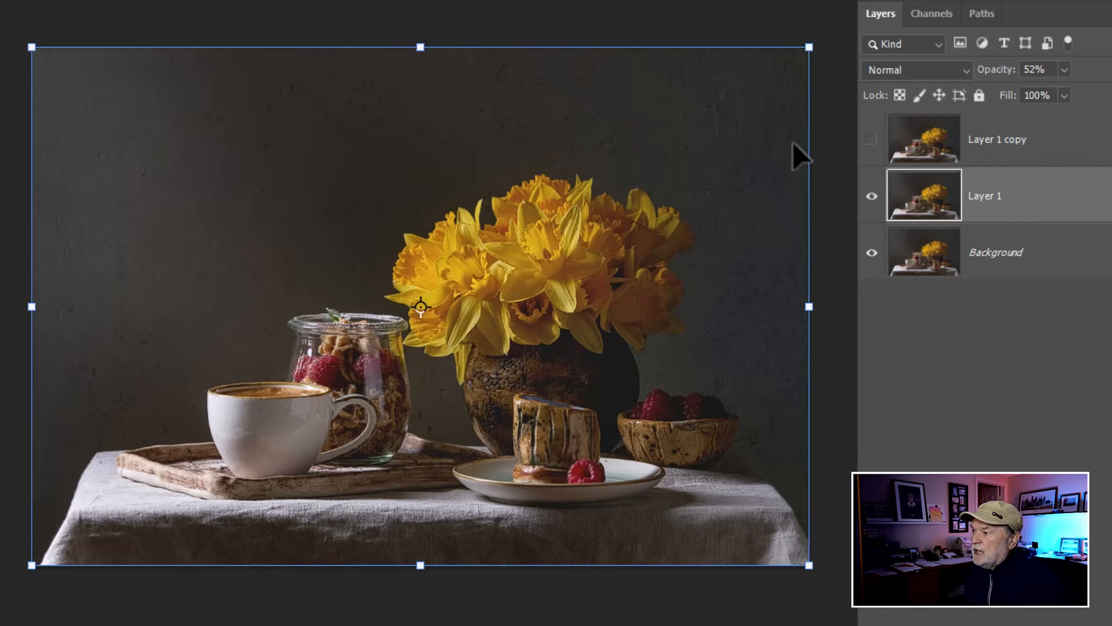
pyautogui.click(807, 49)
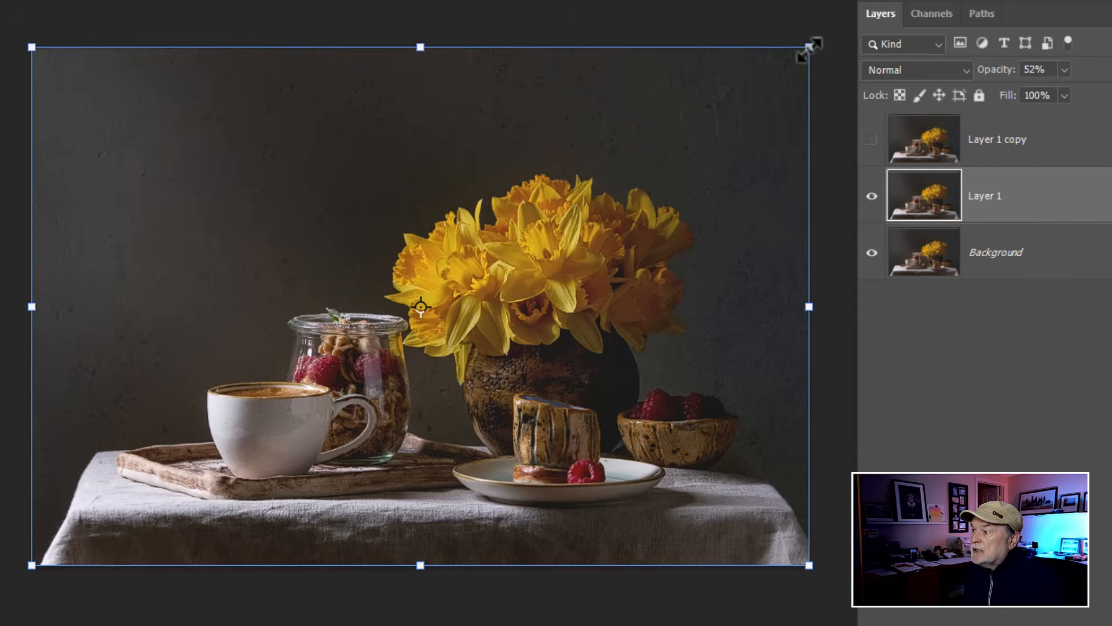
pyautogui.moveTo(809, 48); pyautogui.dragTo(835, 18)
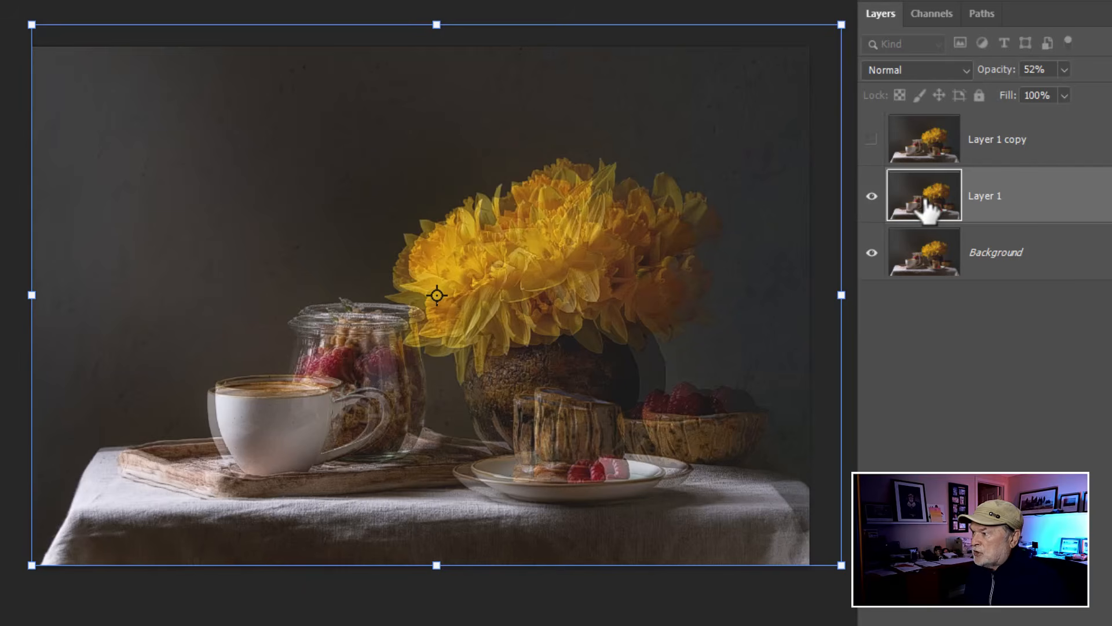
pyautogui.press('Return')
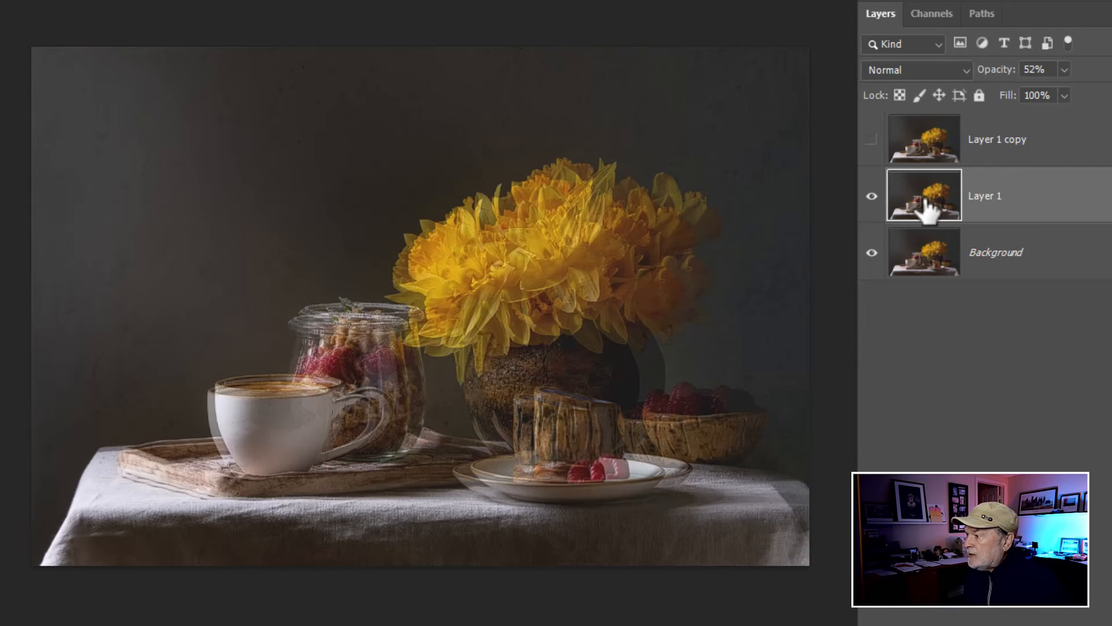
# Set Layer 1 to 100% opacity and change its blend mode to Screen.
pyautogui.click(941, 71)
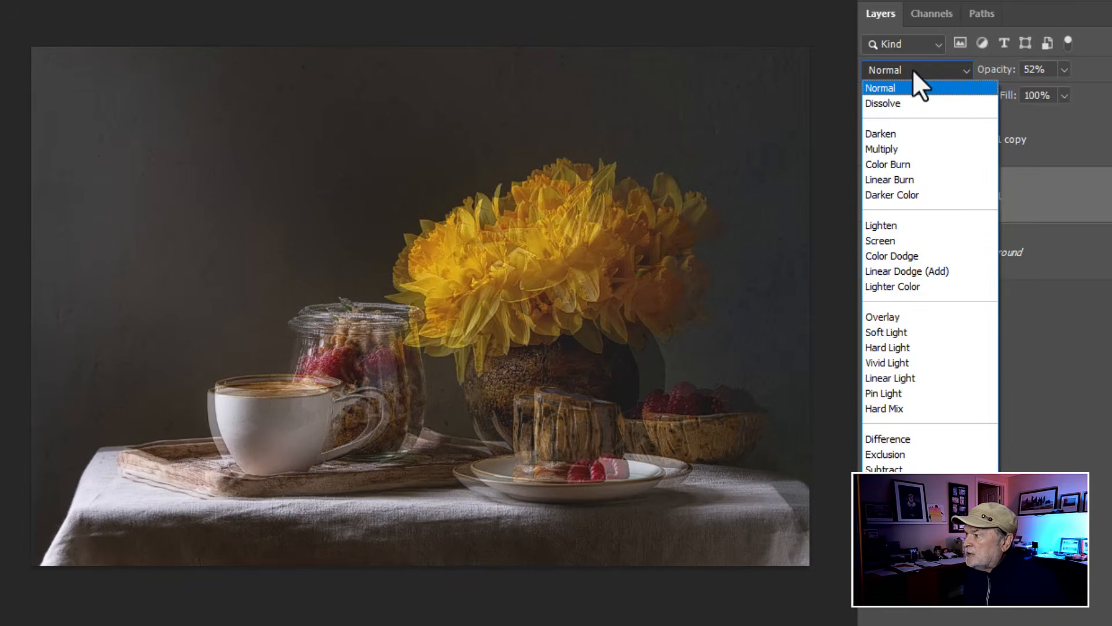
pyautogui.click(994, 69)
pyautogui.moveTo(994, 69); pyautogui.dragTo(1107, 71)
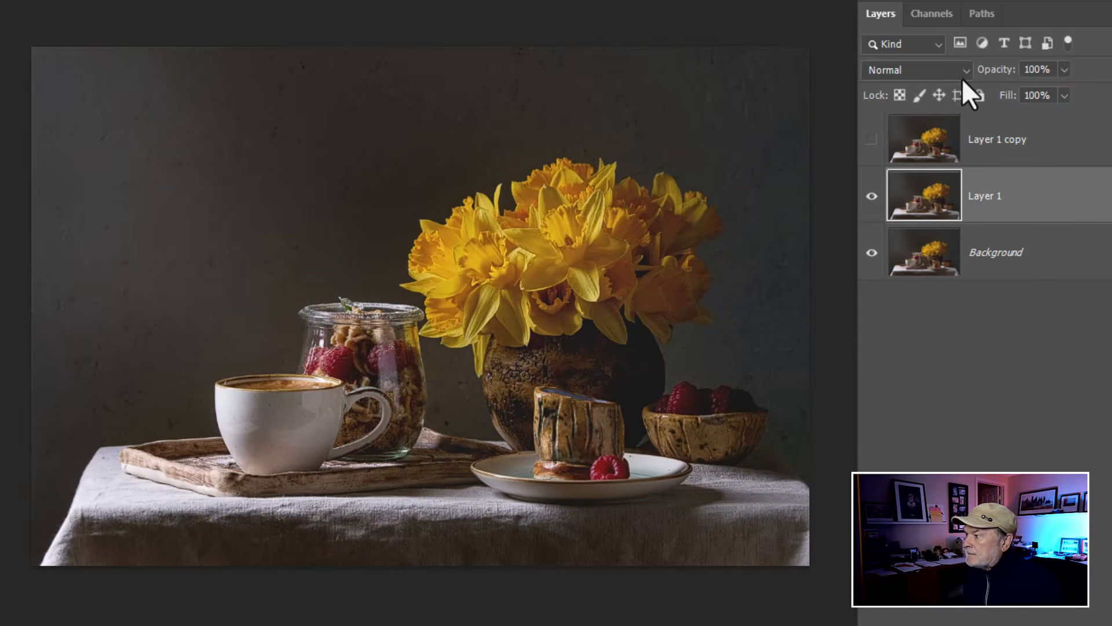
pyautogui.click(963, 69)
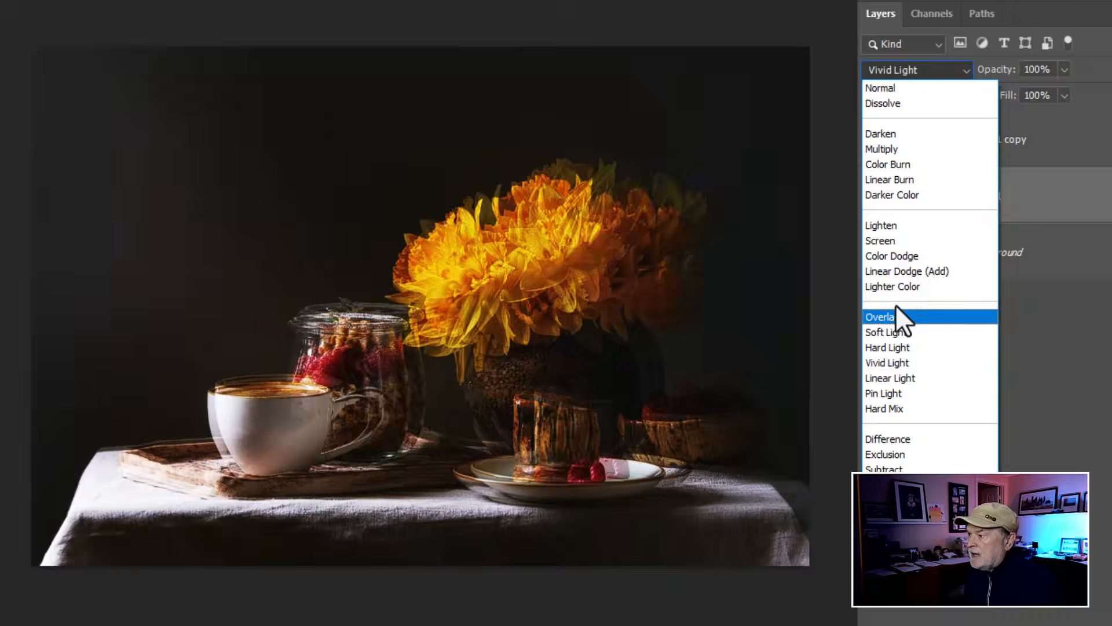
pyautogui.click(895, 241)
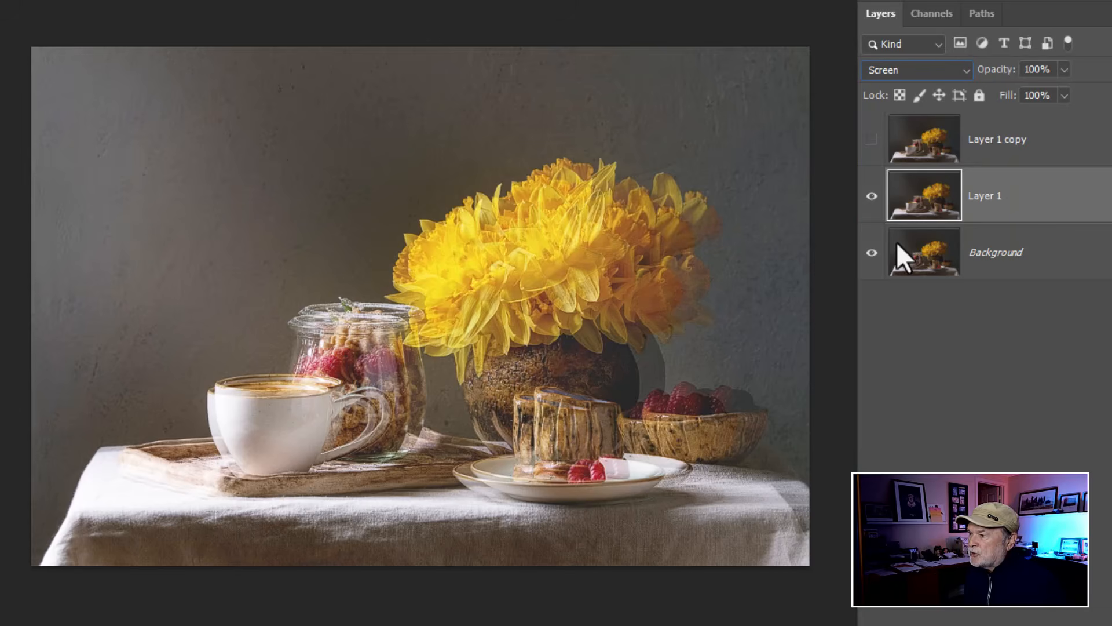
# Reduce the opacity of Layer 1 to 44% and compare the image with and without the layer.
pyautogui.moveTo(1008, 72)
pyautogui.mouseDown()
pyautogui.moveTo(971, 74)
pyautogui.moveTo(994, 75)
pyautogui.mouseUp()
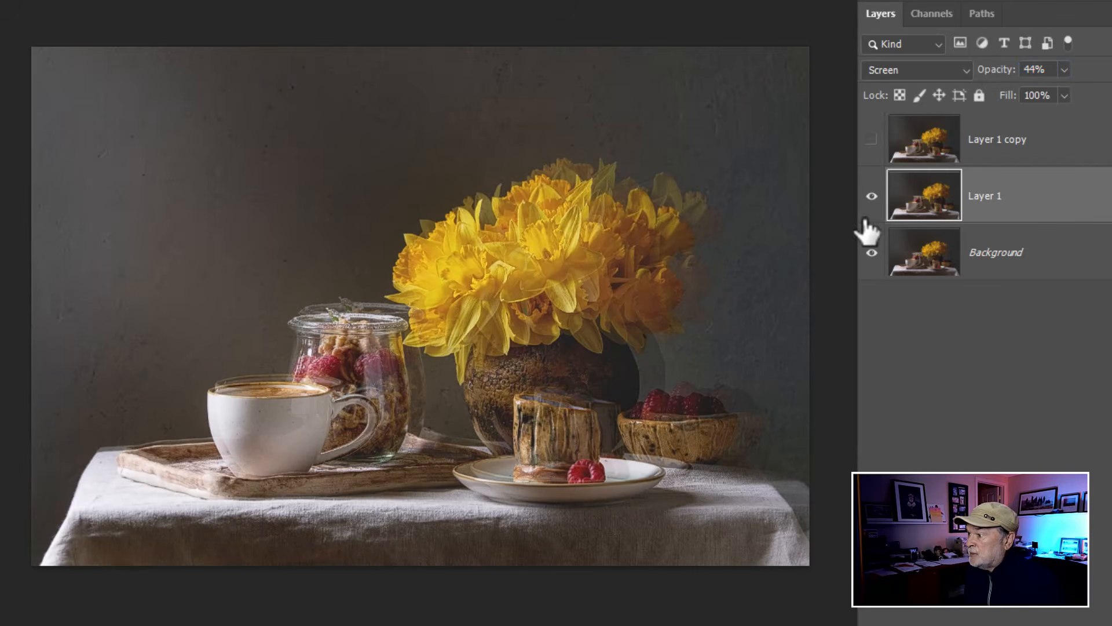
pyautogui.click(873, 197)
pyautogui.click(873, 198)
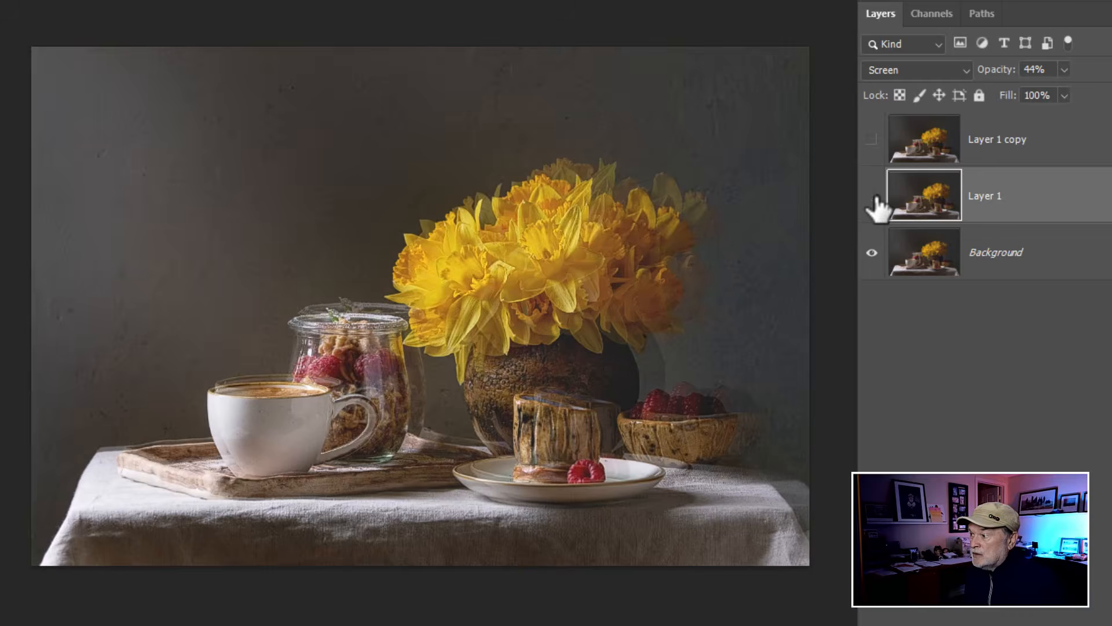
pyautogui.click(872, 197)
pyautogui.click(872, 197)
# Show Layer 1 copy and lower its opacity to 48%.
pyautogui.click(923, 152)
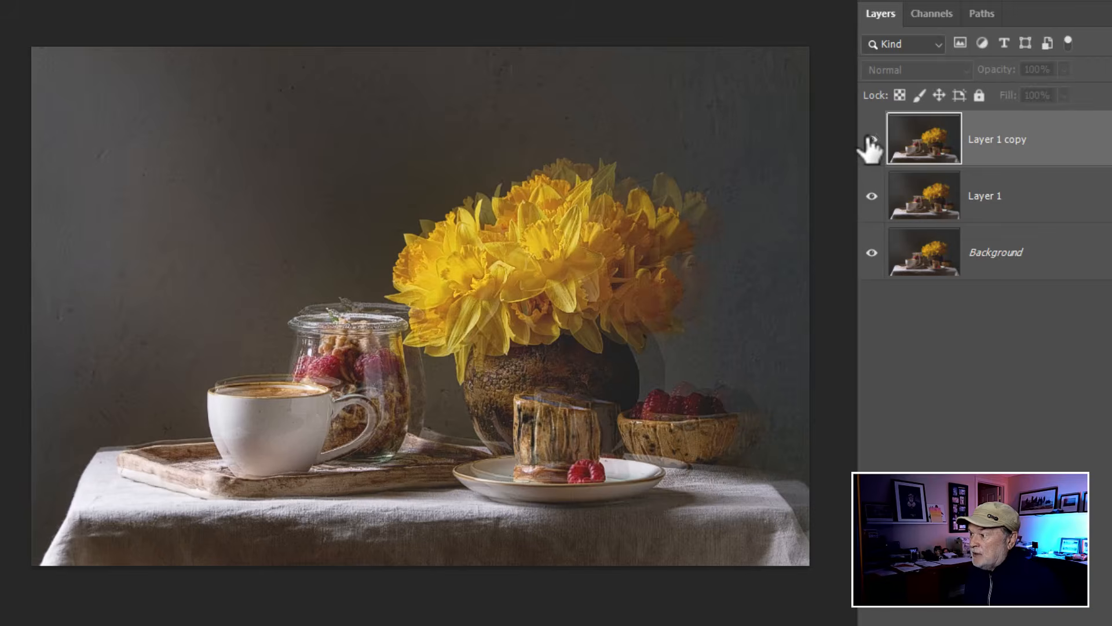
pyautogui.click(871, 140)
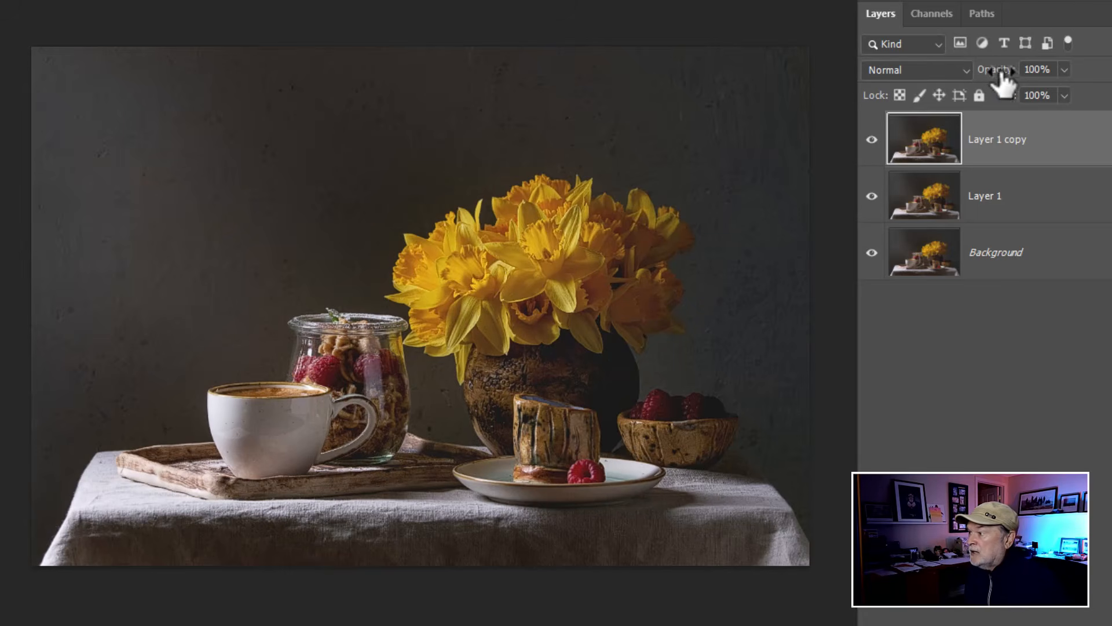
pyautogui.moveTo(999, 70)
pyautogui.mouseDown()
pyautogui.moveTo(980, 73)
pyautogui.moveTo(1006, 79)
pyautogui.moveTo(996, 86)
pyautogui.mouseUp()
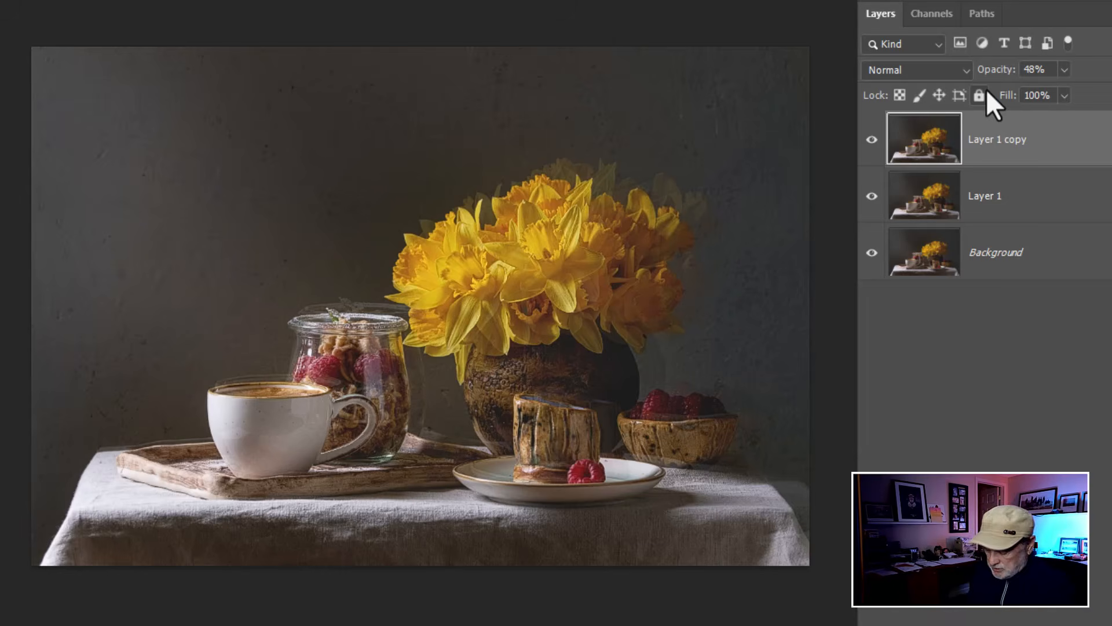
# Enlarge Layer 1 copy with Free Transform from its upper-left and lower-left corners to about 5419 × 3612 px.
pyautogui.hotkey('ctrl', 't')
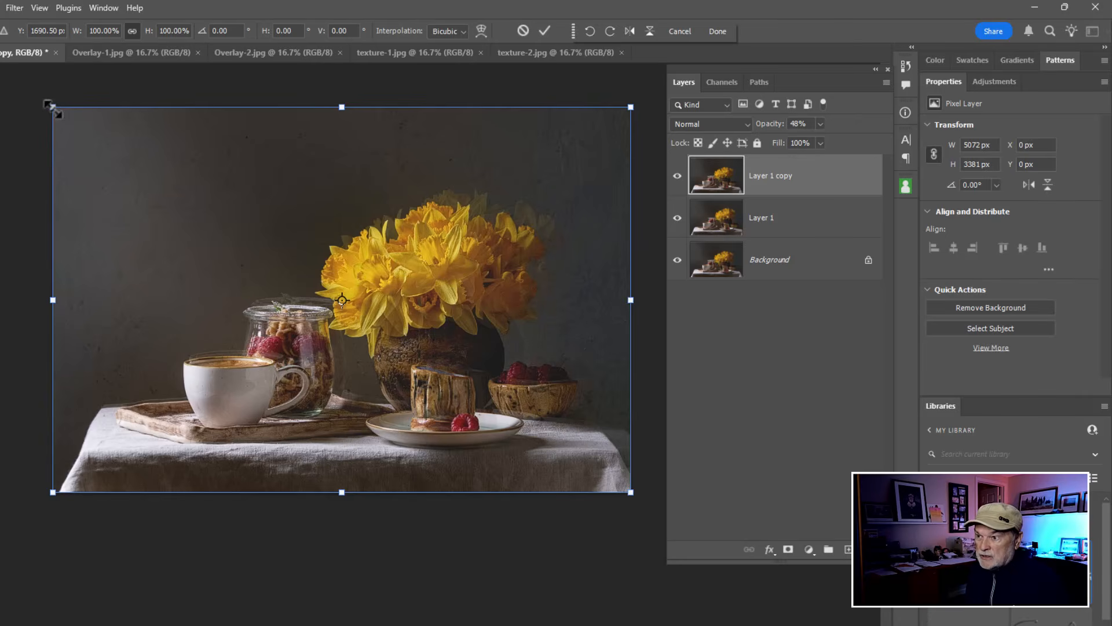
pyautogui.moveTo(52, 106); pyautogui.dragTo(27, 90)
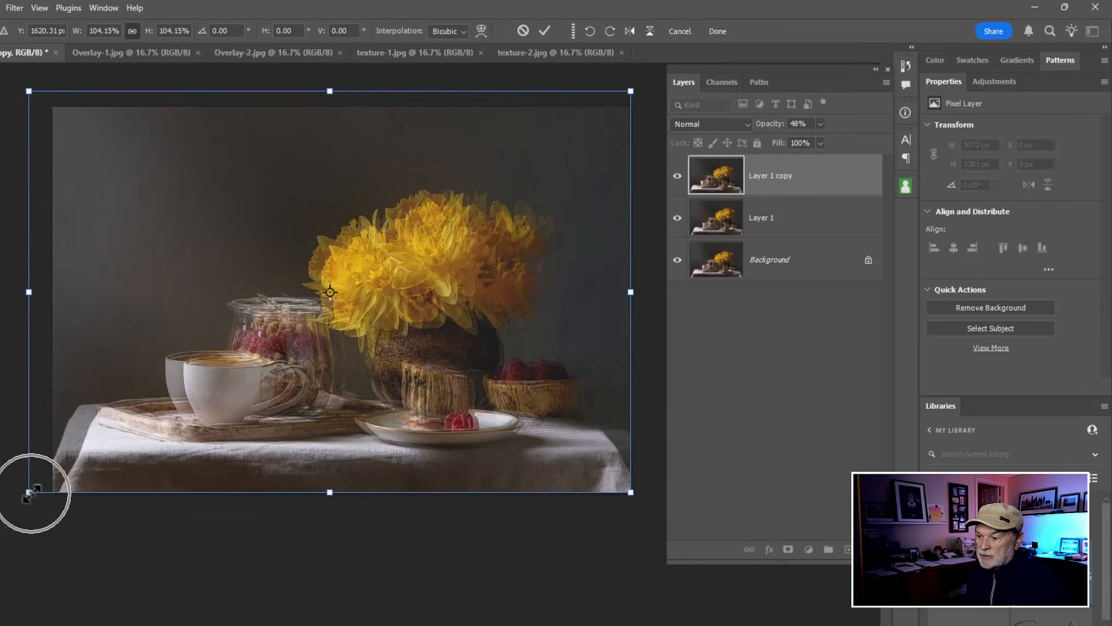
pyautogui.moveTo(29, 493); pyautogui.dragTo(13, 502)
pyautogui.press('Return')
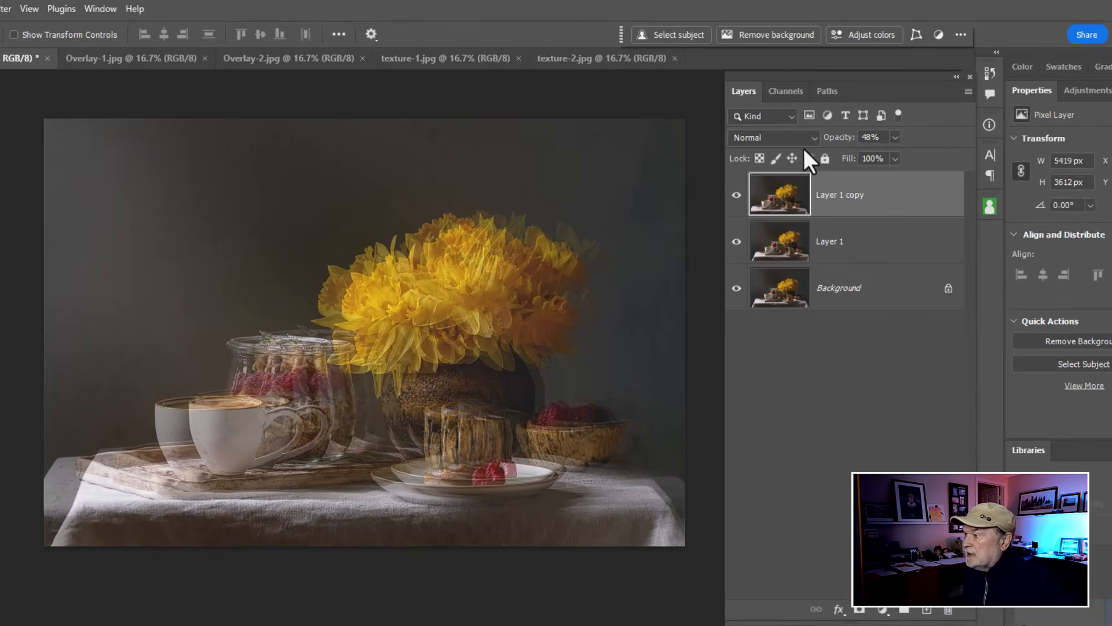
# Set Layer 1 copy to Screen blend mode at 20% opacity and compare the image with and without it.
pyautogui.click(737, 124)
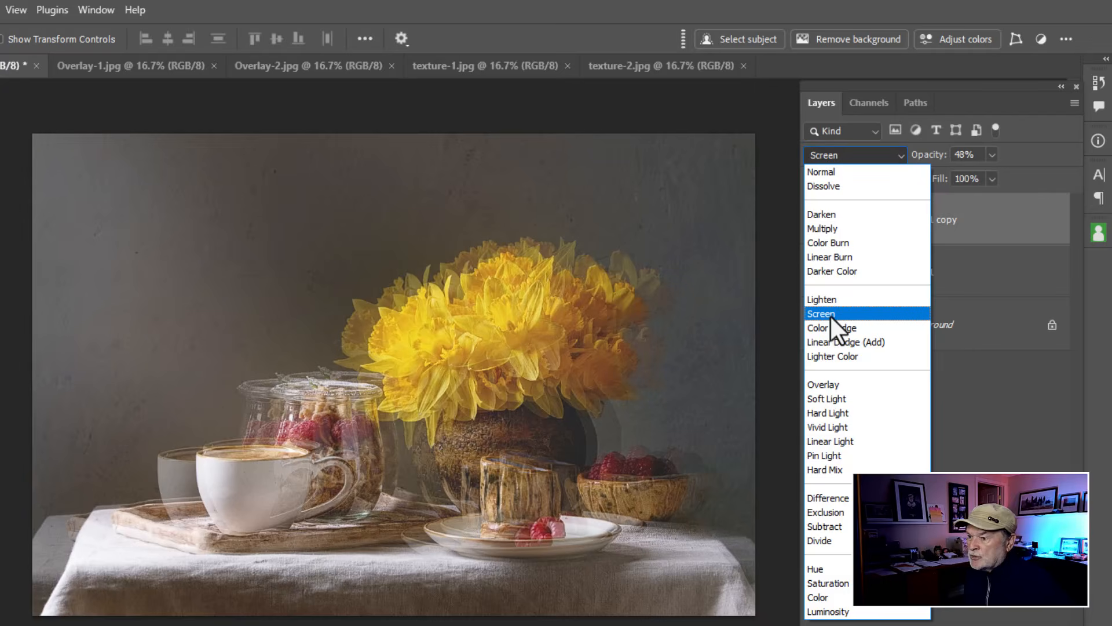
pyautogui.click(831, 316)
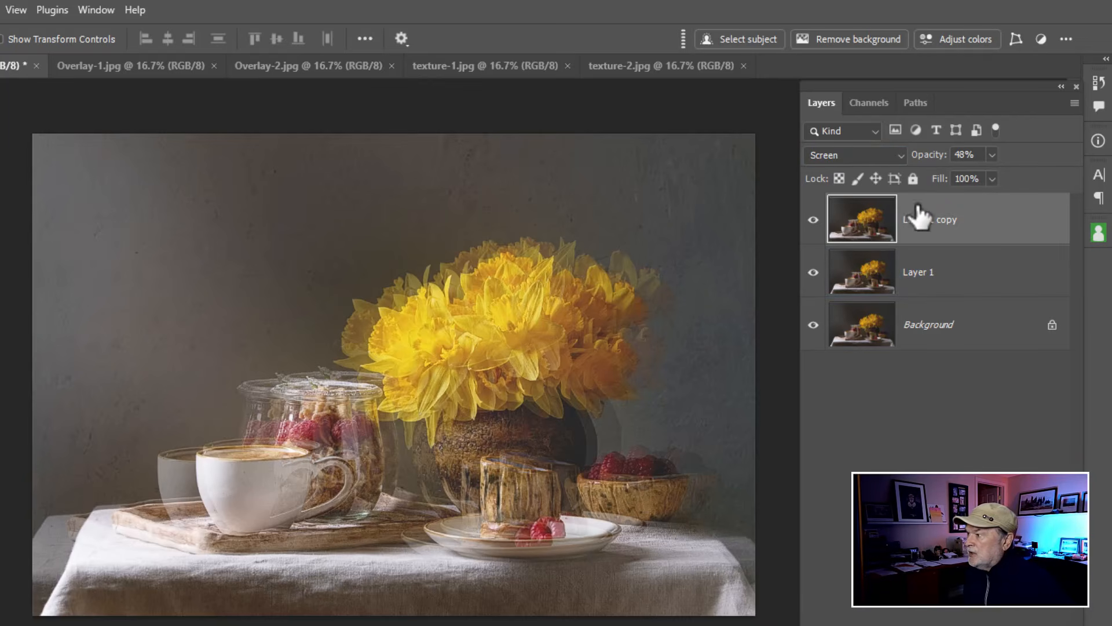
pyautogui.moveTo(943, 167)
pyautogui.mouseDown()
pyautogui.moveTo(923, 159)
pyautogui.moveTo(931, 169)
pyautogui.mouseUp()
pyautogui.click(814, 220)
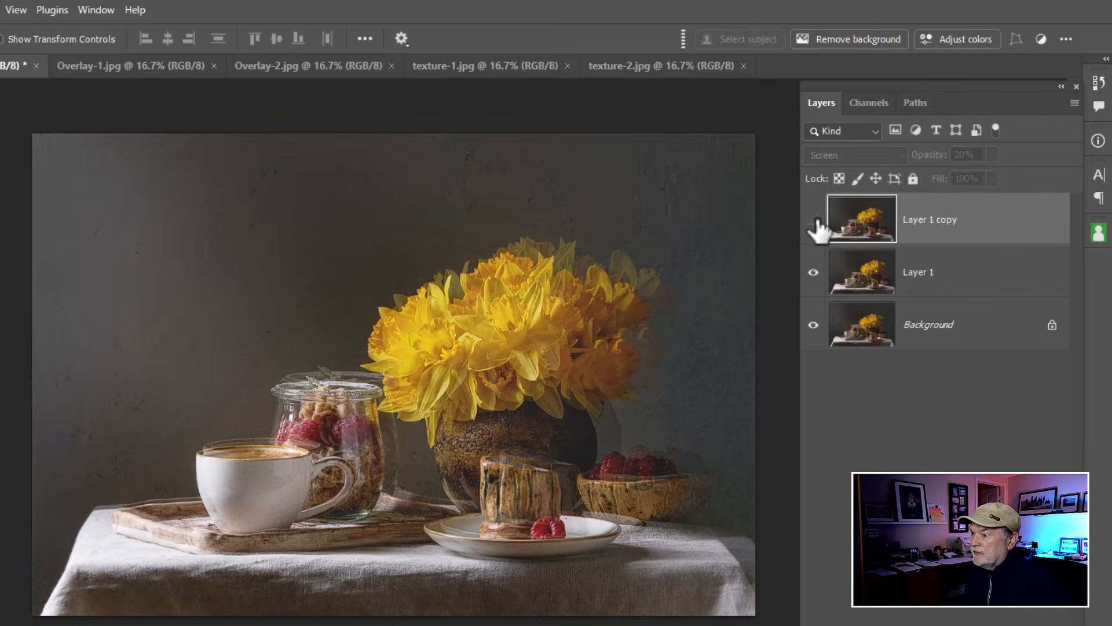
pyautogui.click(814, 220)
pyautogui.click(814, 220)
pyautogui.click(813, 221)
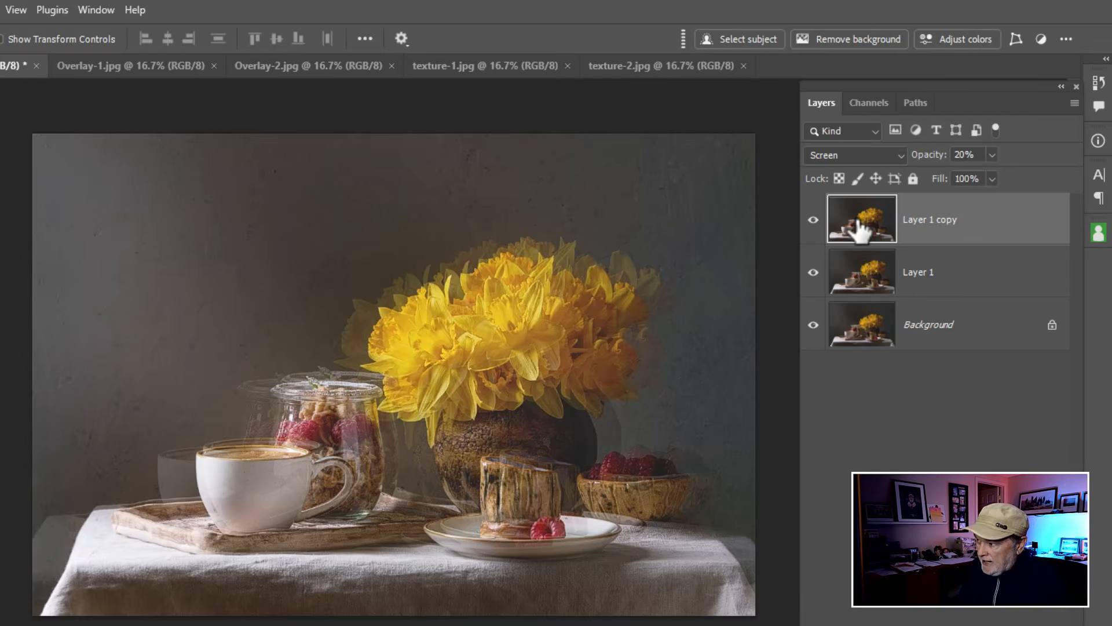
# Stamp all visible layers into a new merged layer at the top of the layer stack.
pyautogui.hotkey('ctrl', 'shift', 'alt', 'e')
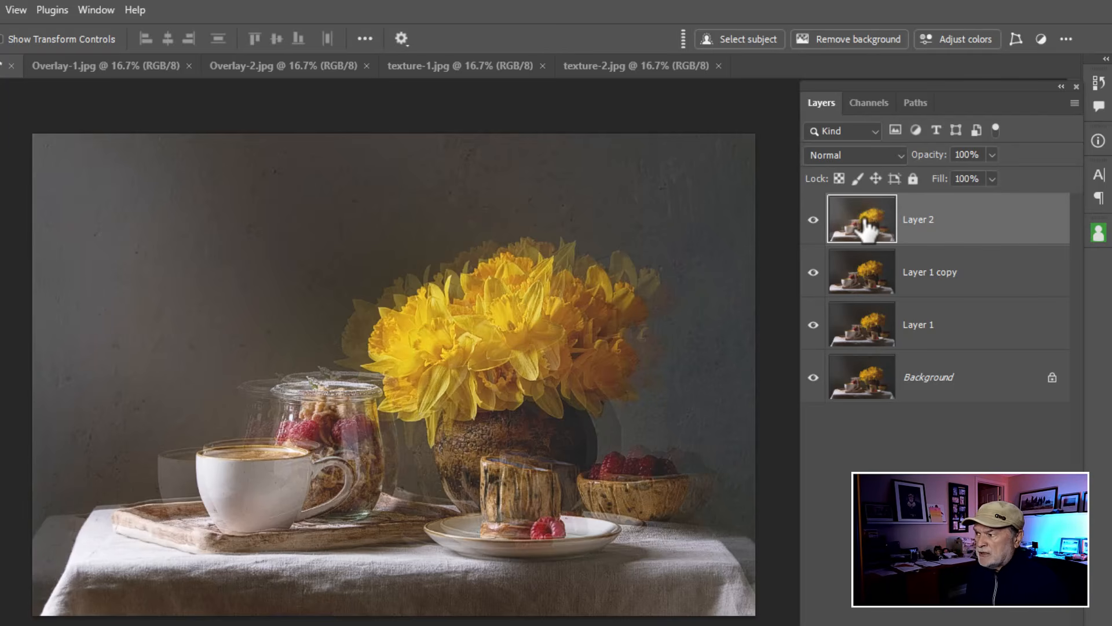
pyautogui.press('ctrl')
pyautogui.press('ctrl')
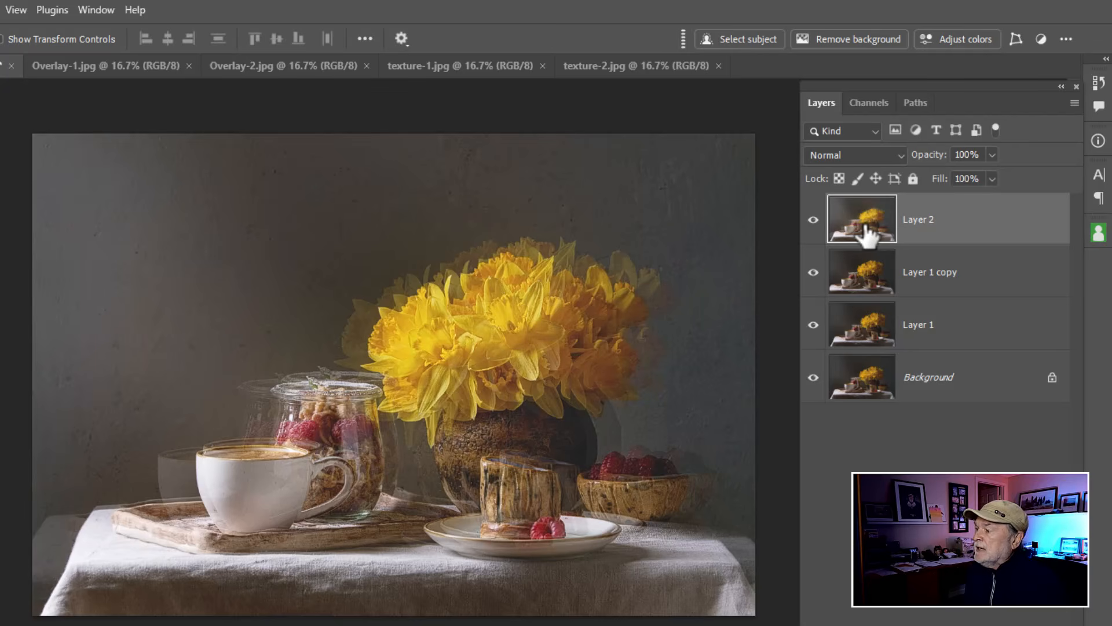
# Copy the texture-2 image into the Still Life document as a new layer and scale it with Free Transform to 73.65% to fit the canvas.
pyautogui.moveTo(867, 235); pyautogui.dragTo(641, 69)
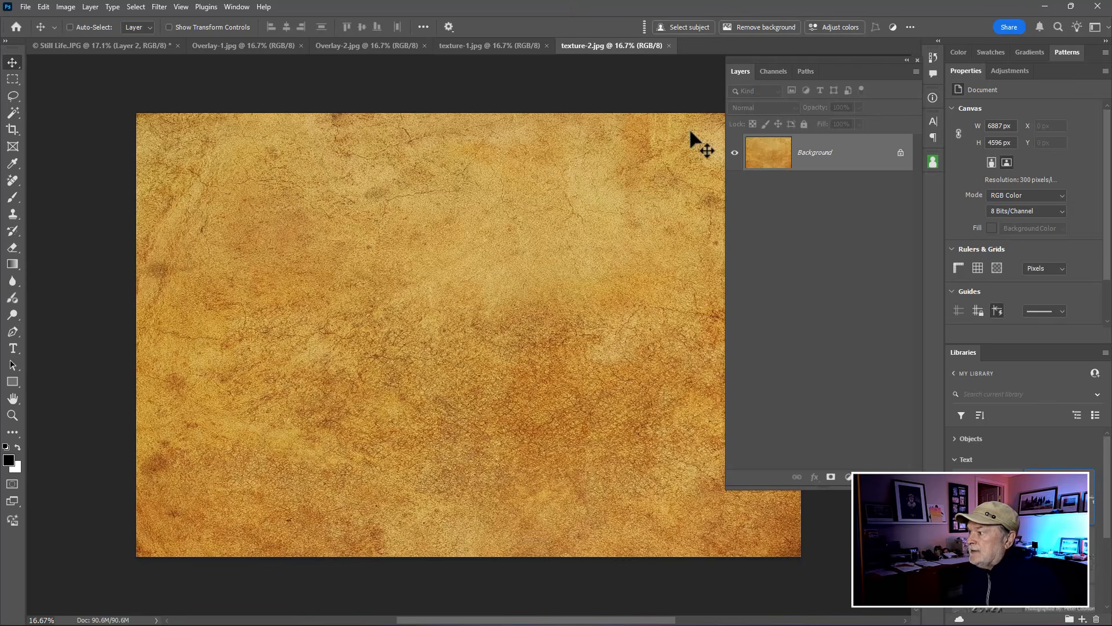
pyautogui.moveTo(770, 163); pyautogui.dragTo(399, 275)
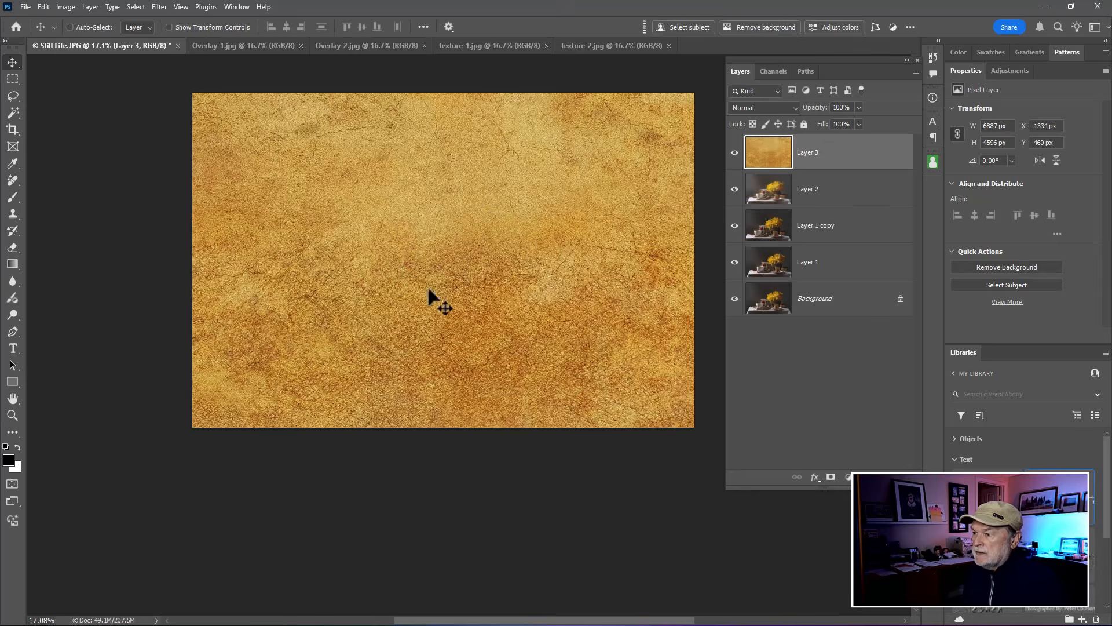
pyautogui.hotkey('ctrl', 't')
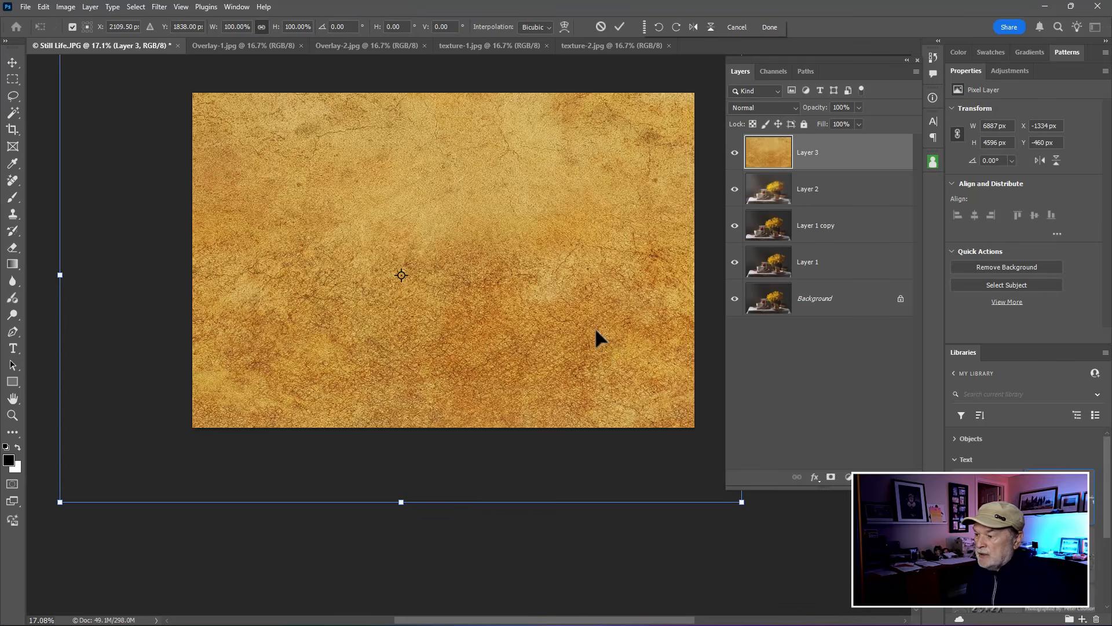
pyautogui.moveTo(267, 174); pyautogui.dragTo(388, 209)
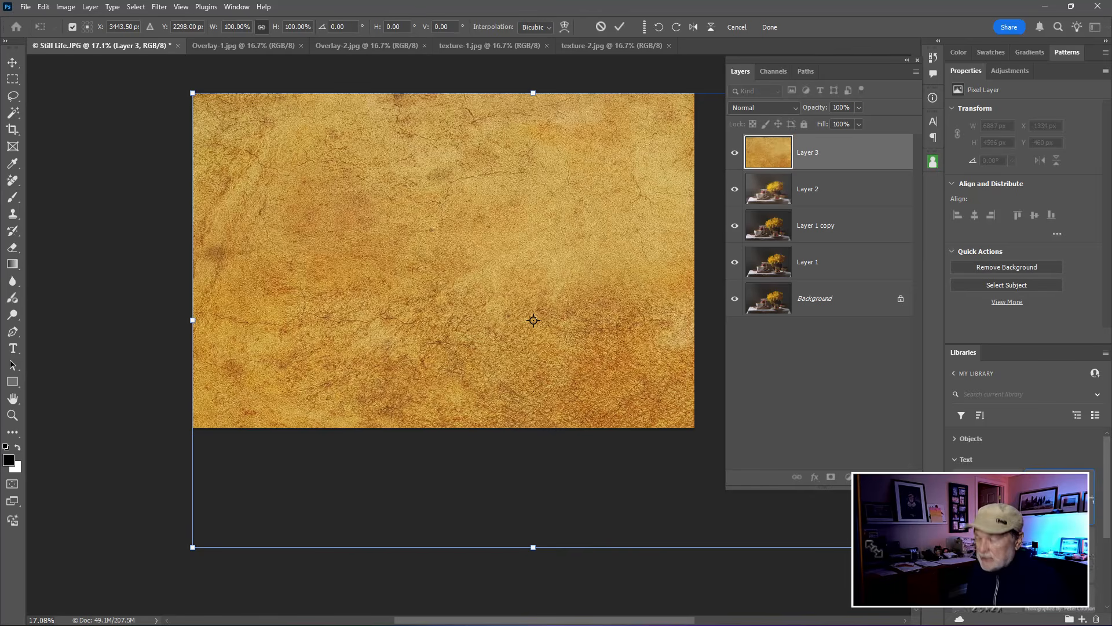
pyautogui.moveTo(873, 546); pyautogui.dragTo(695, 428)
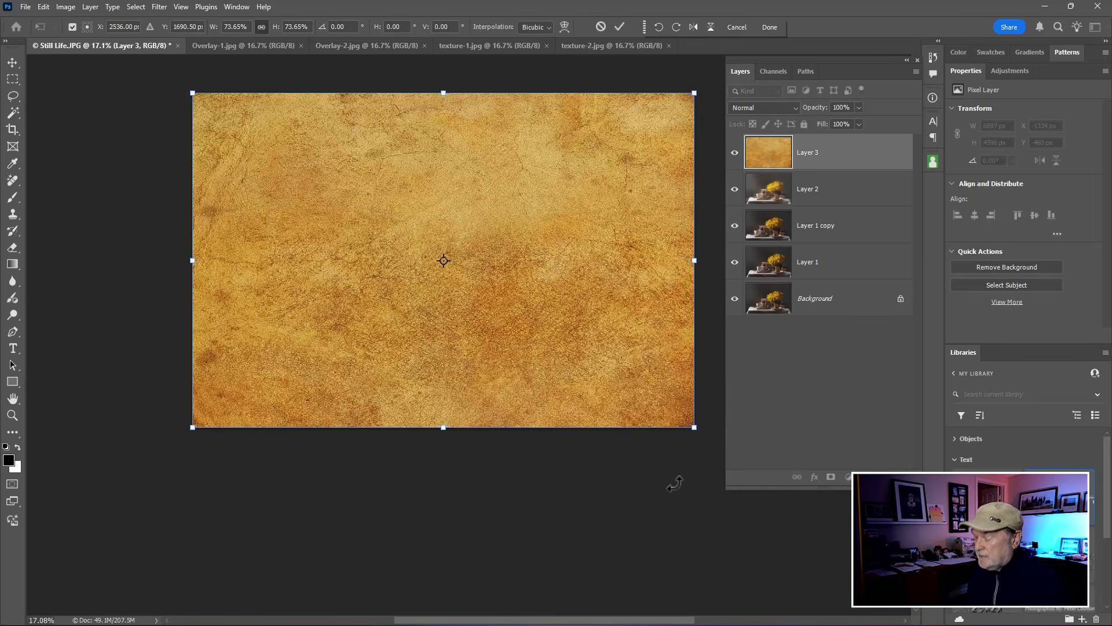
pyautogui.press('Return')
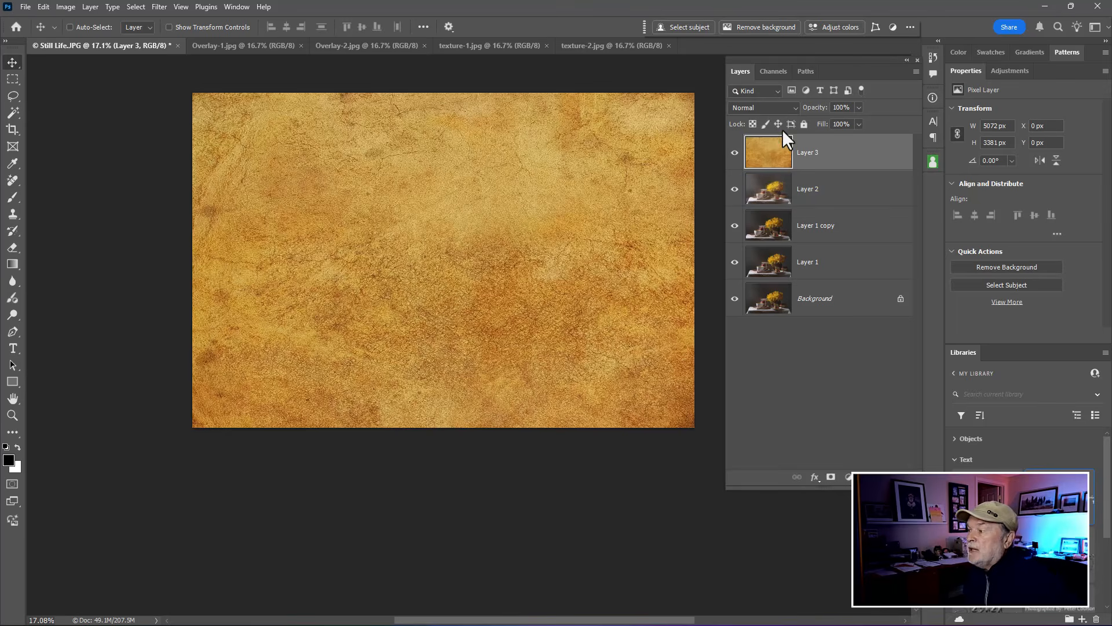
# Set the texture on Layer 3 to Overlay blend mode at 66% opacity and compare the image with and without it.
pyautogui.click(776, 106)
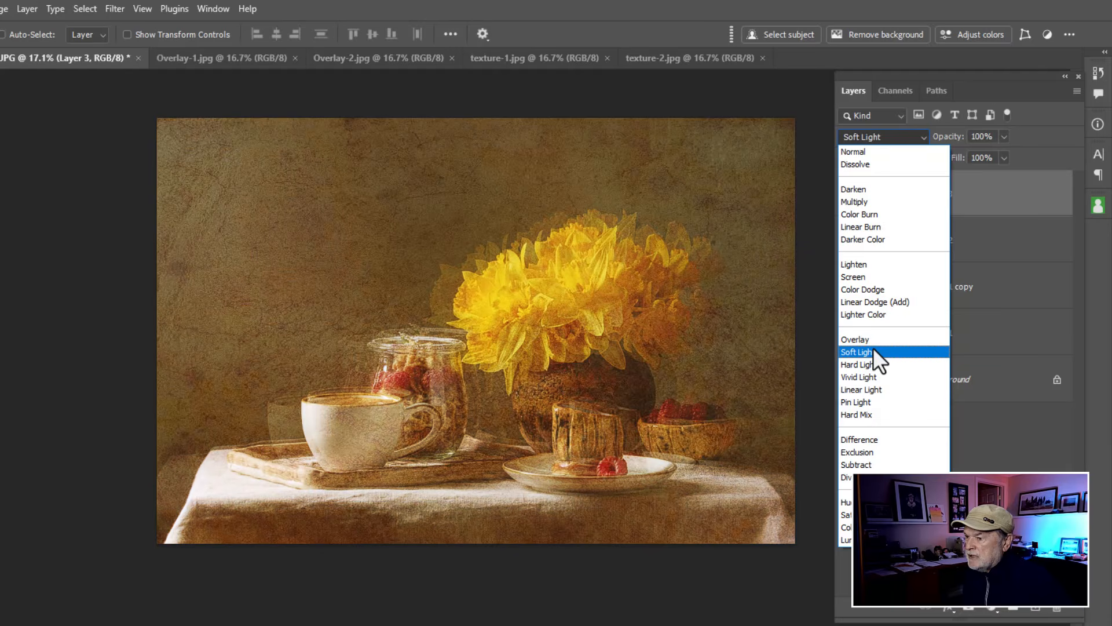
pyautogui.click(874, 340)
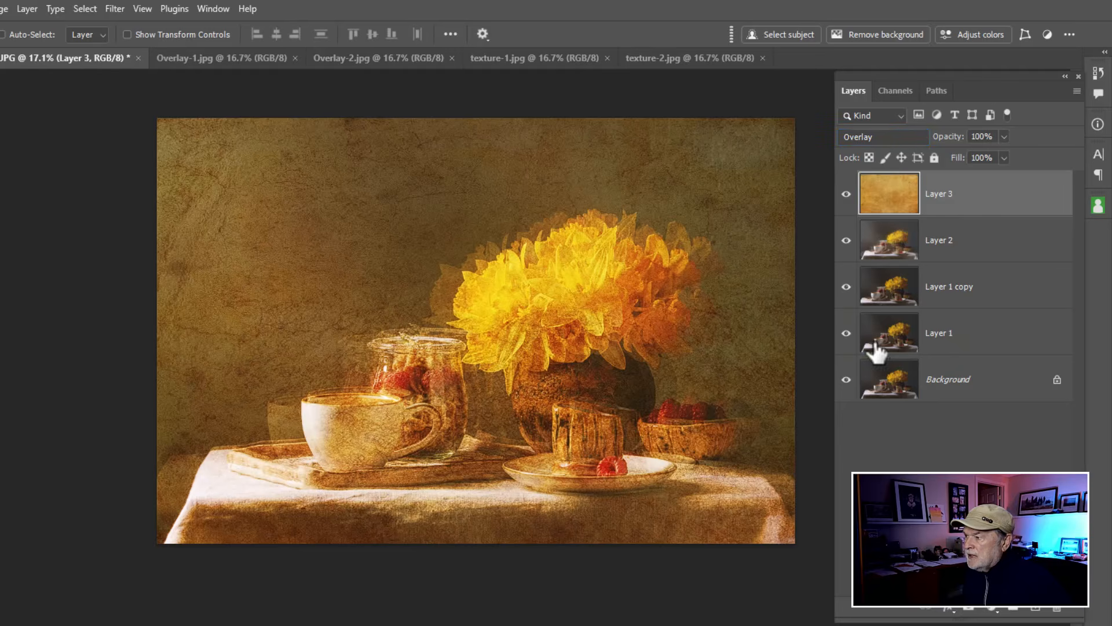
pyautogui.click(874, 350)
pyautogui.moveTo(963, 139)
pyautogui.mouseDown()
pyautogui.moveTo(936, 145)
pyautogui.moveTo(947, 148)
pyautogui.mouseUp()
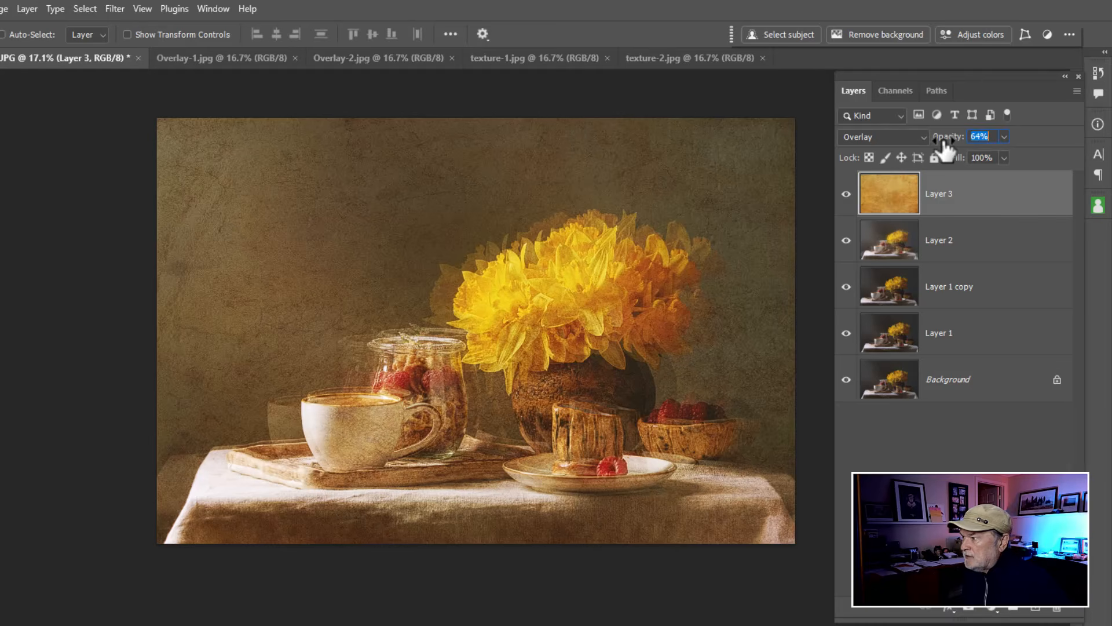
pyautogui.click(846, 194)
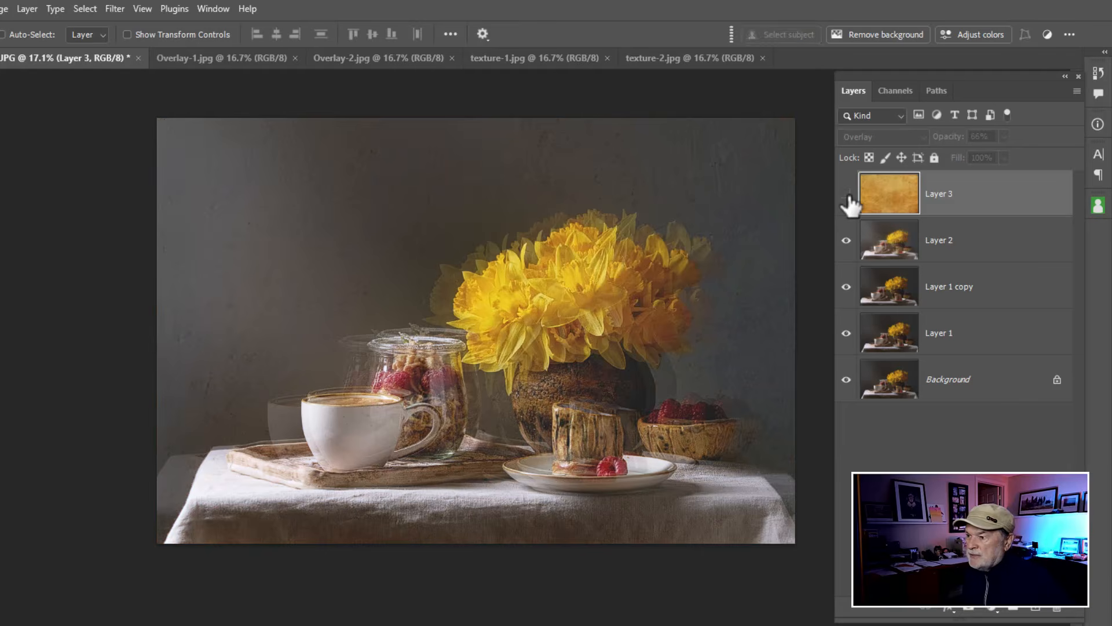
pyautogui.click(846, 194)
pyautogui.click(846, 194)
pyautogui.click(846, 194)
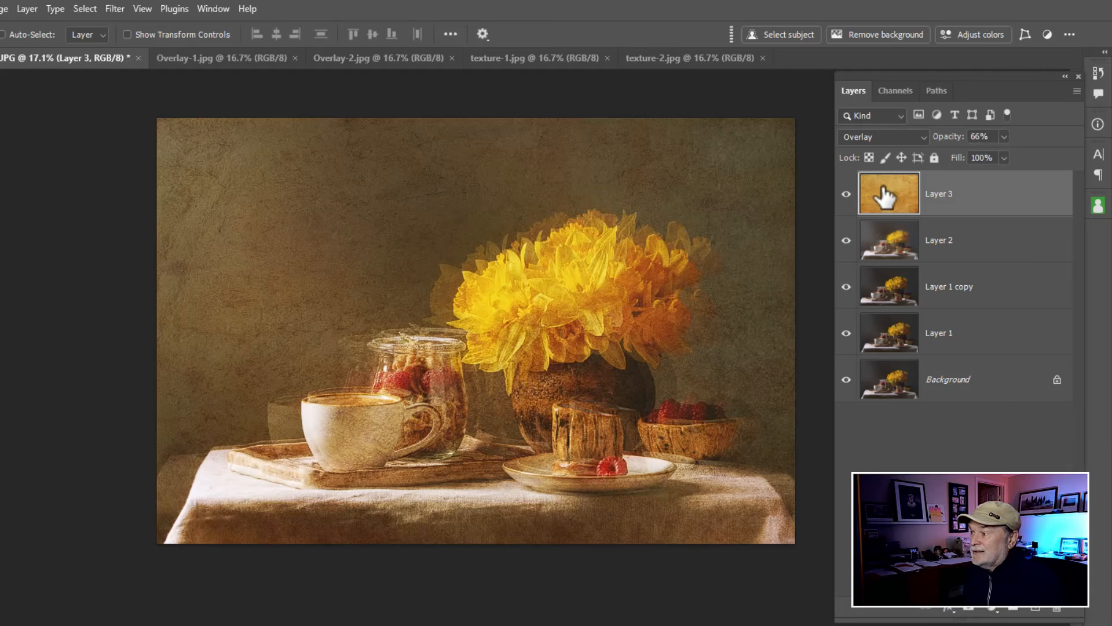
pyautogui.moveTo(882, 189); pyautogui.dragTo(882, 188)
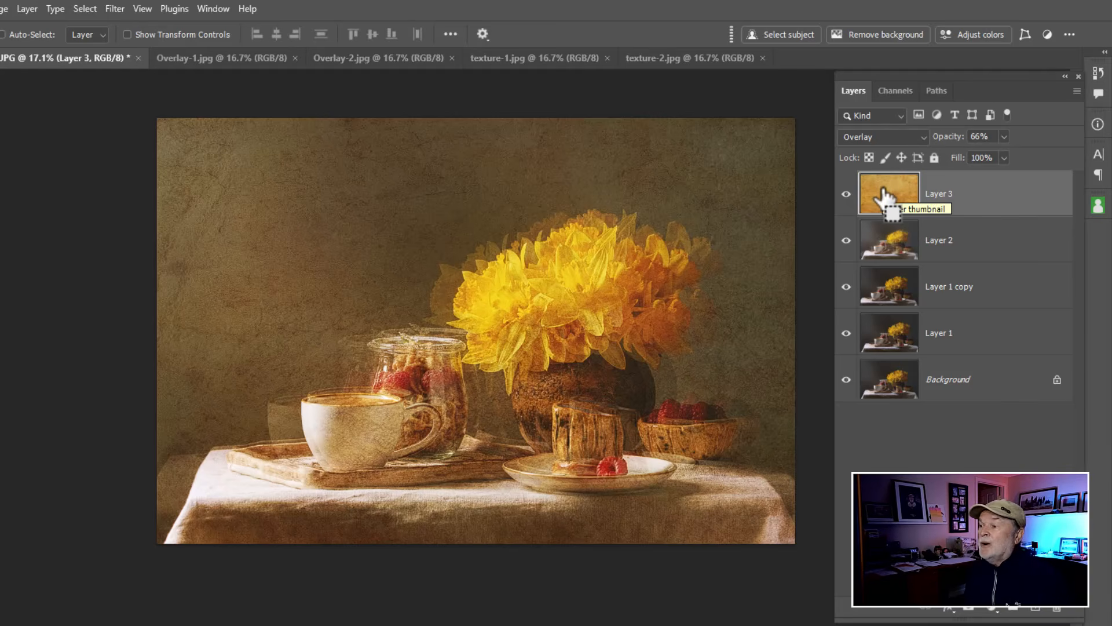
# Copy the texture-1 image into the Still Life document above Layer 3 and scale it to 73.65% to fill the canvas.
pyautogui.moveTo(883, 196); pyautogui.dragTo(544, 60)
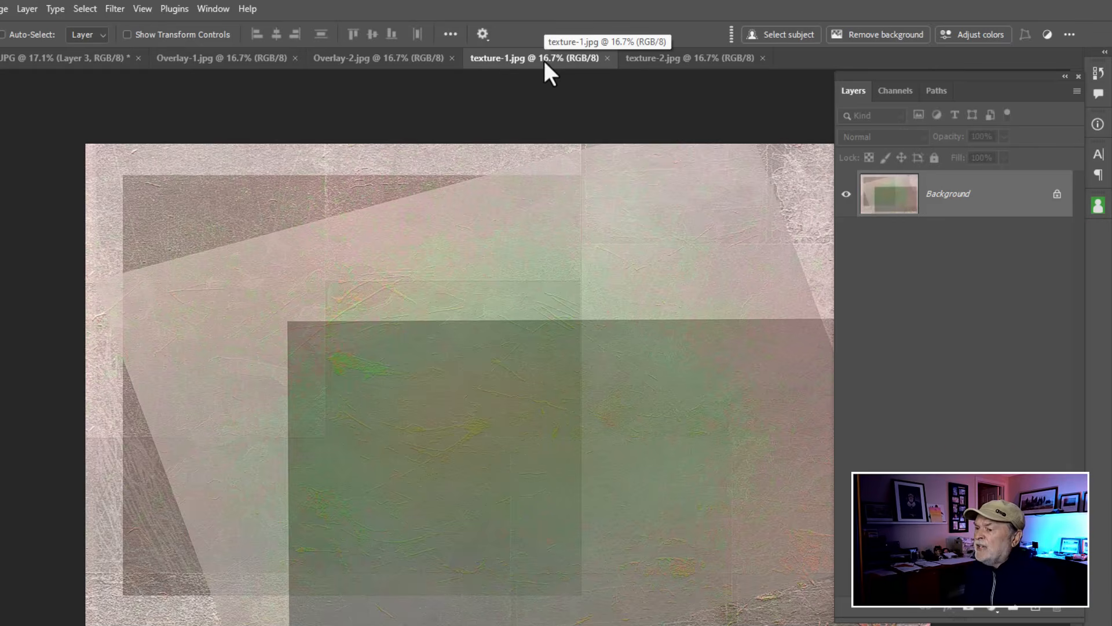
pyautogui.moveTo(544, 61); pyautogui.dragTo(306, 261)
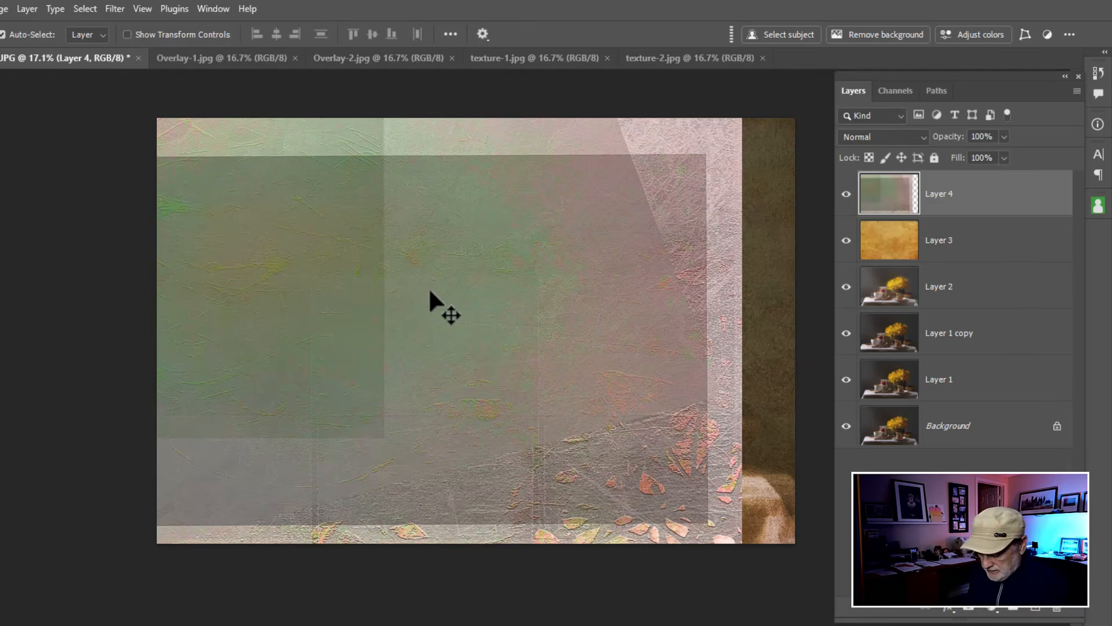
pyautogui.hotkey('ctrl', 't')
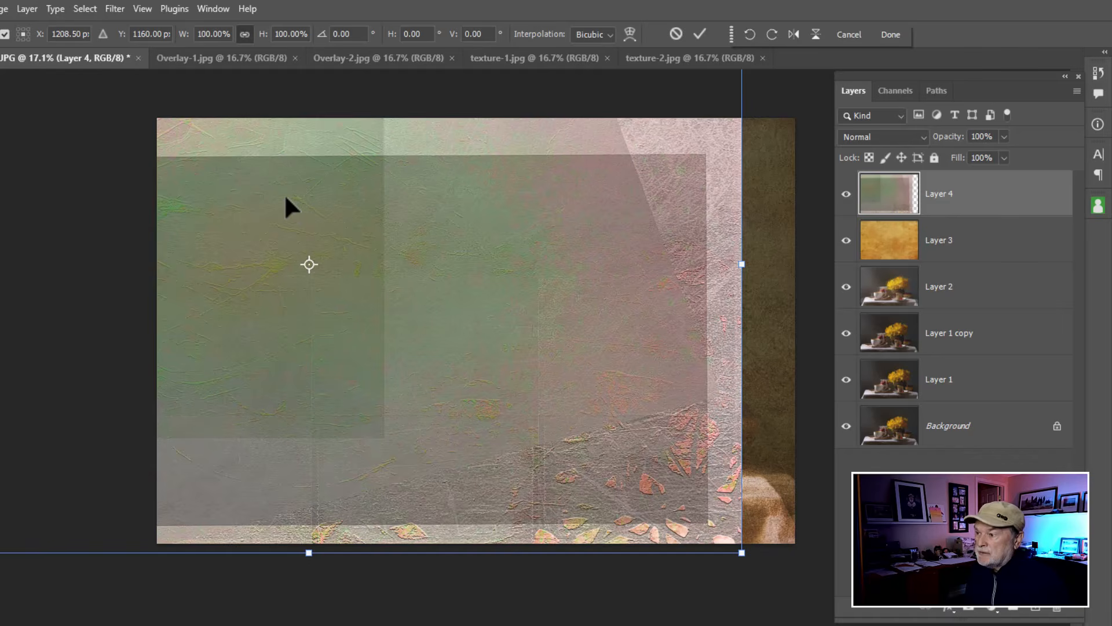
pyautogui.moveTo(286, 204); pyautogui.dragTo(569, 340)
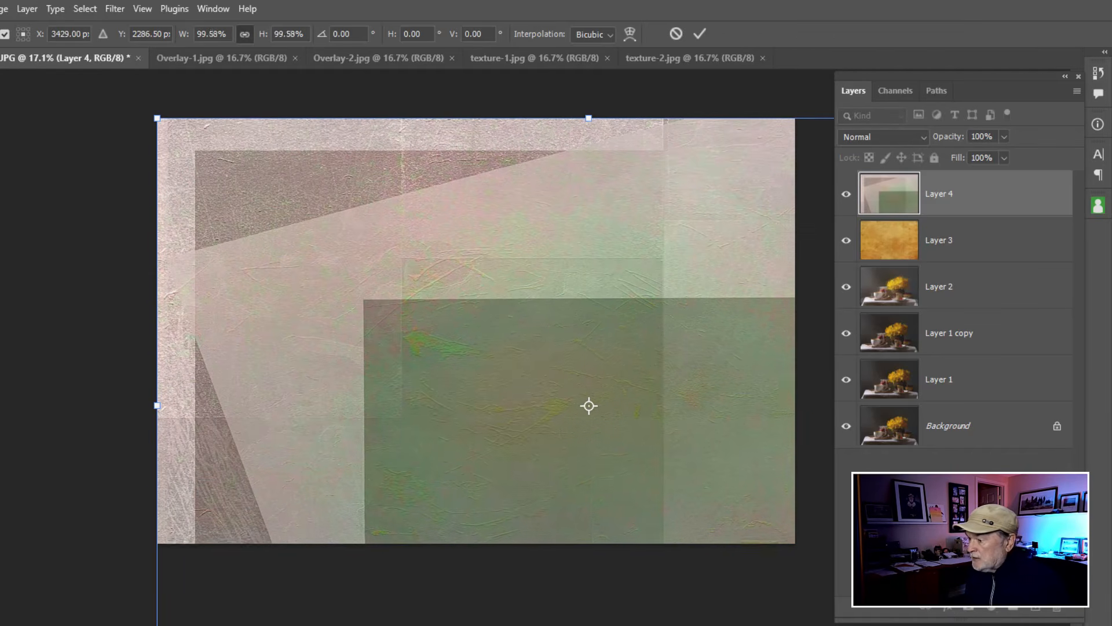
pyautogui.moveTo(1023, 625); pyautogui.dragTo(793, 542)
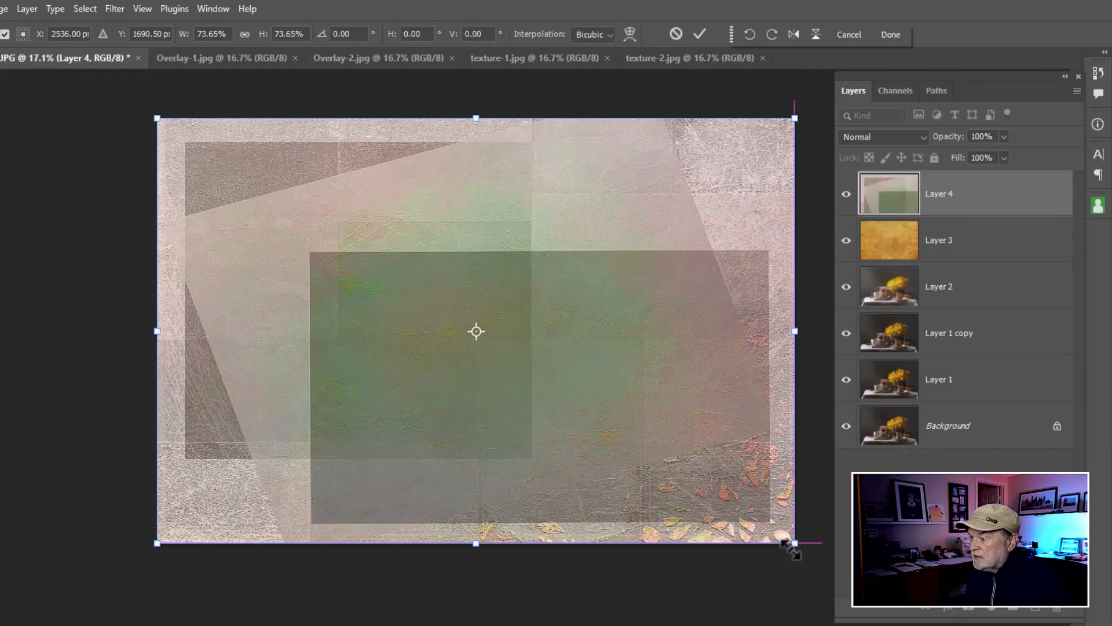
pyautogui.press('Return')
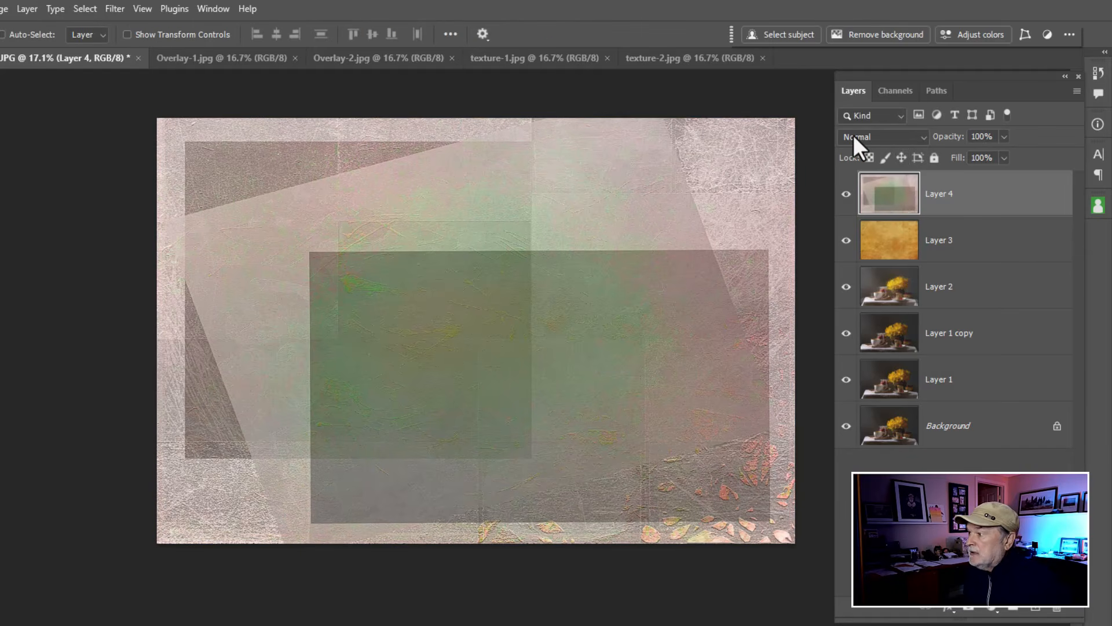
# Set Layer 4 to Overlay blend mode at 70% opacity and compare the image with and without the layer.
pyautogui.click(889, 138)
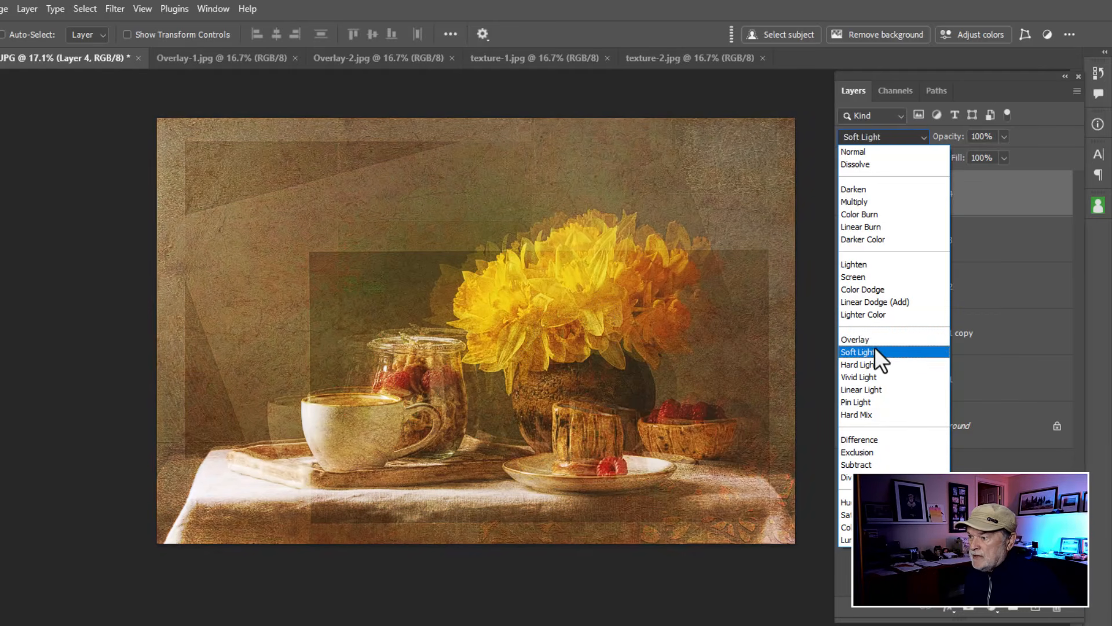
pyautogui.click(874, 342)
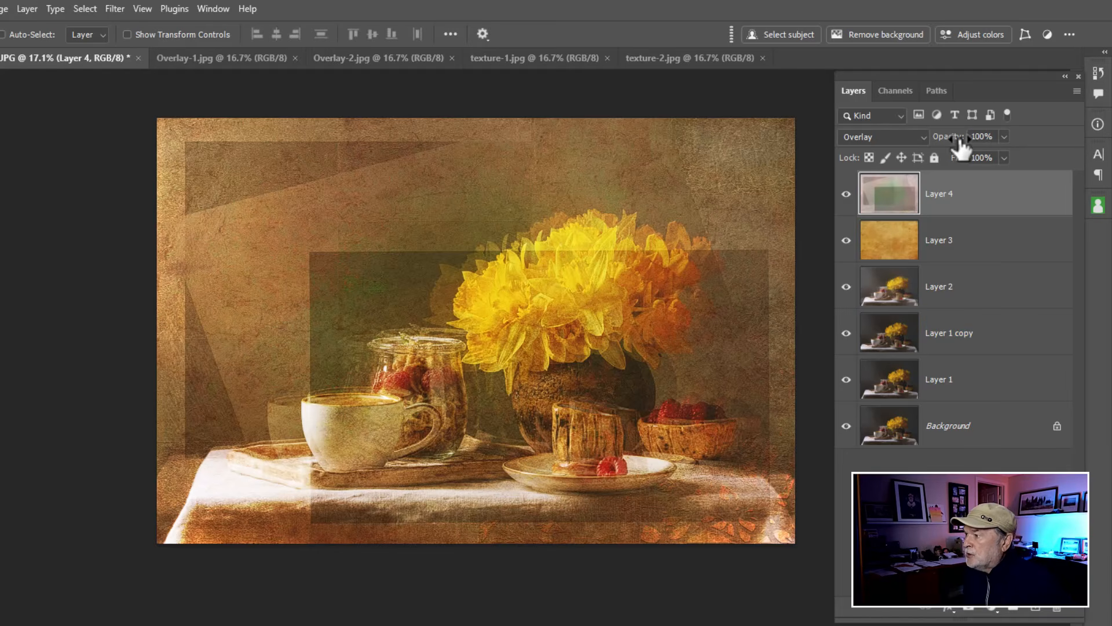
pyautogui.moveTo(958, 149); pyautogui.dragTo(944, 149)
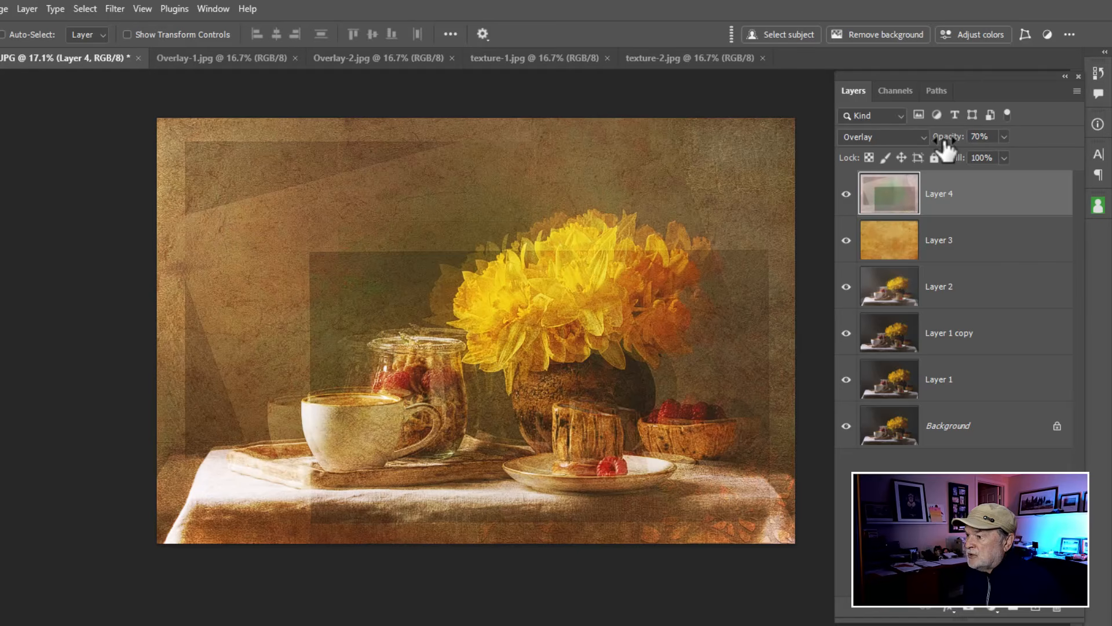
pyautogui.click(846, 194)
pyautogui.click(846, 194)
pyautogui.click(846, 194)
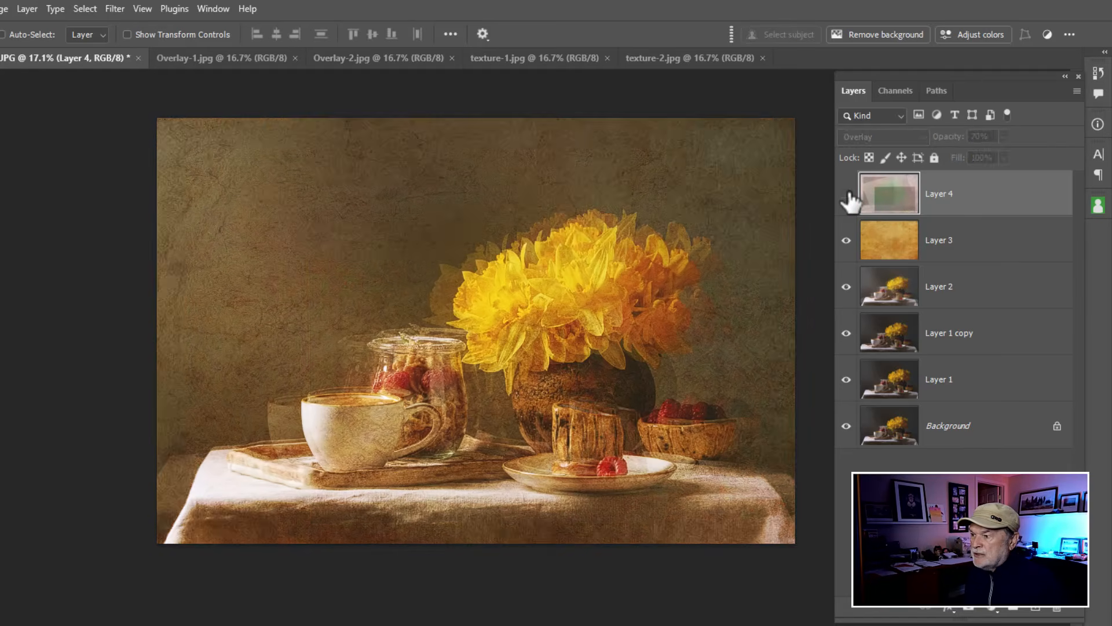
pyautogui.click(847, 194)
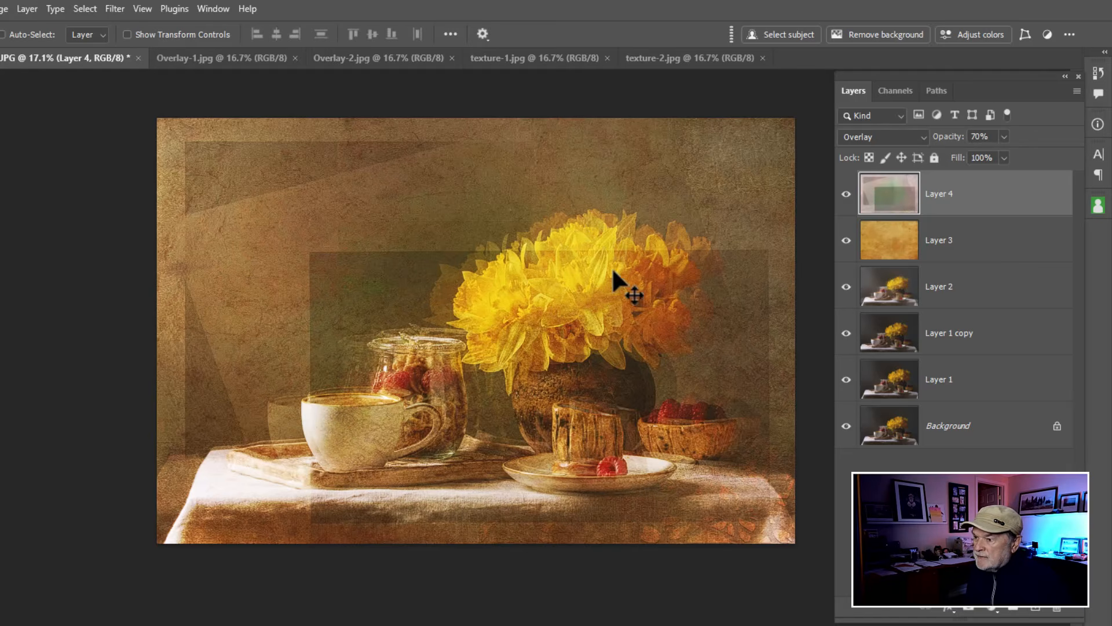
# Stretch Layer 4 upward from its top edge with Free Transform to 118.07% height.
pyautogui.click(313, 430)
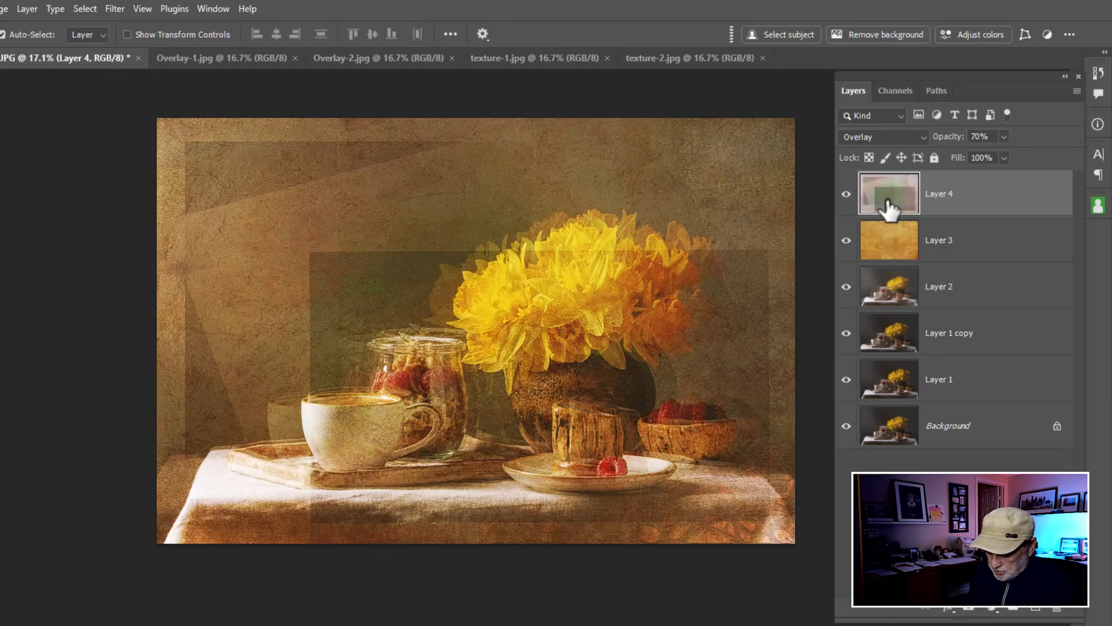
pyautogui.hotkey('ctrl', 't')
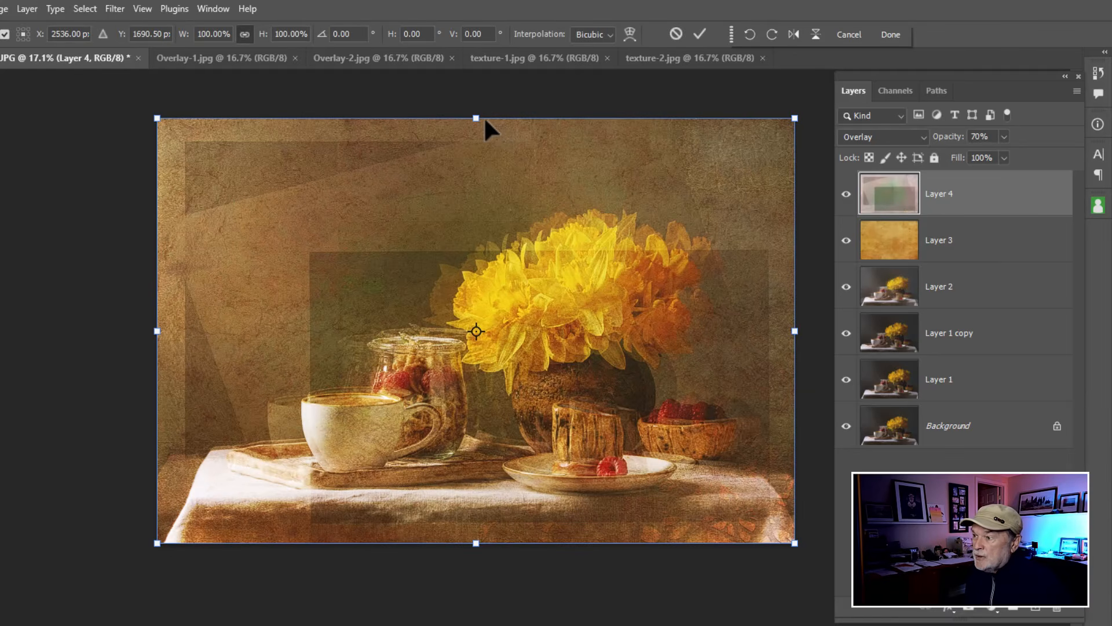
pyautogui.moveTo(475, 118); pyautogui.dragTo(474, 78)
pyautogui.scroll(-2, 498, 203)
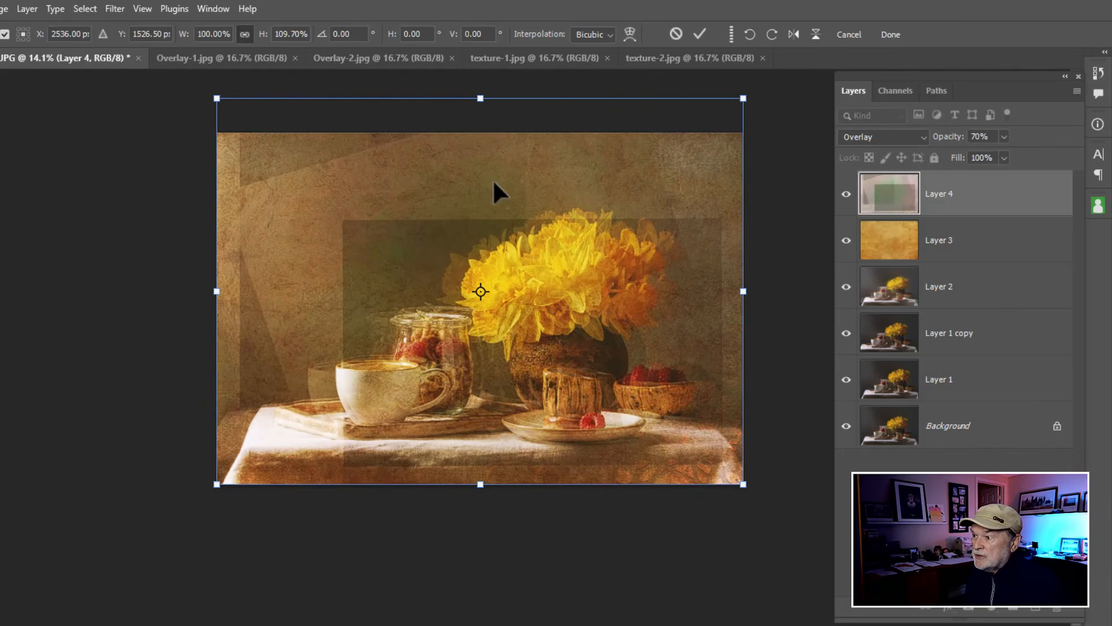
pyautogui.moveTo(491, 182); pyautogui.dragTo(507, 241)
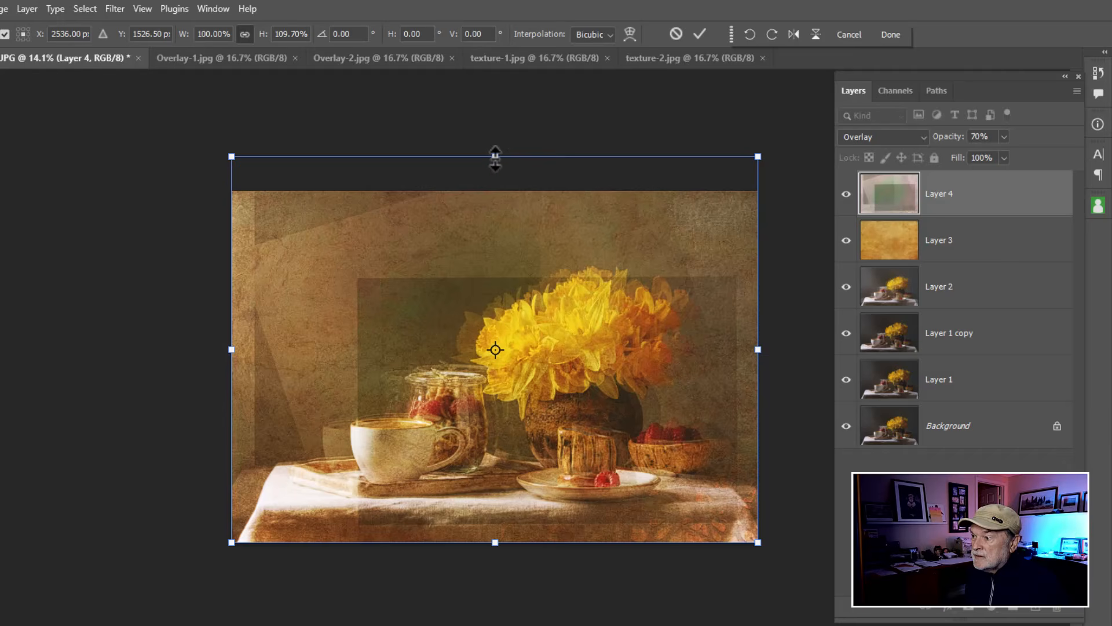
pyautogui.moveTo(496, 156); pyautogui.dragTo(496, 127)
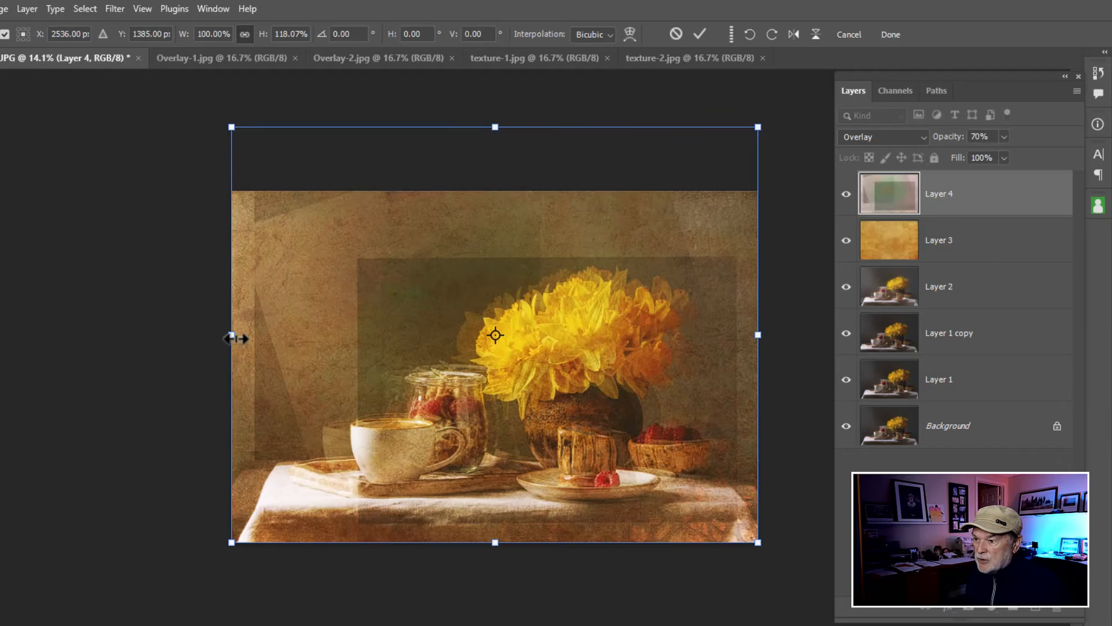
# Widen Layer 4 from its left edge to 103.49%, apply the transform, and compare the image with and without the layer.
pyautogui.moveTo(232, 337); pyautogui.dragTo(213, 336)
pyautogui.click(356, 438)
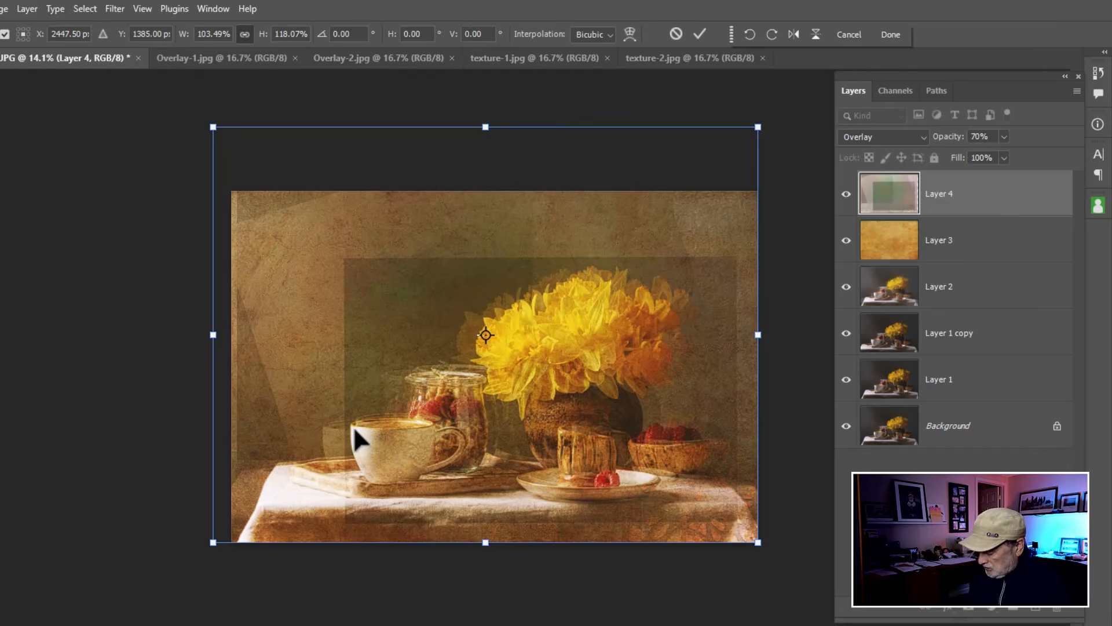
pyautogui.press('Return')
pyautogui.scroll(2, 393, 418)
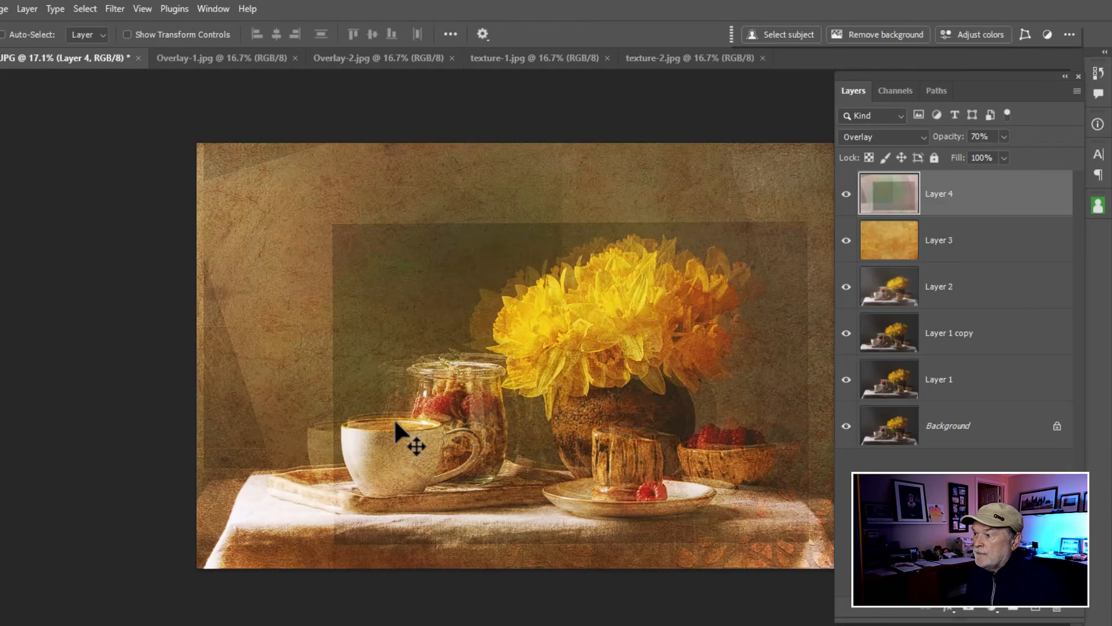
pyautogui.moveTo(603, 432); pyautogui.dragTo(562, 398)
pyautogui.click(867, 238)
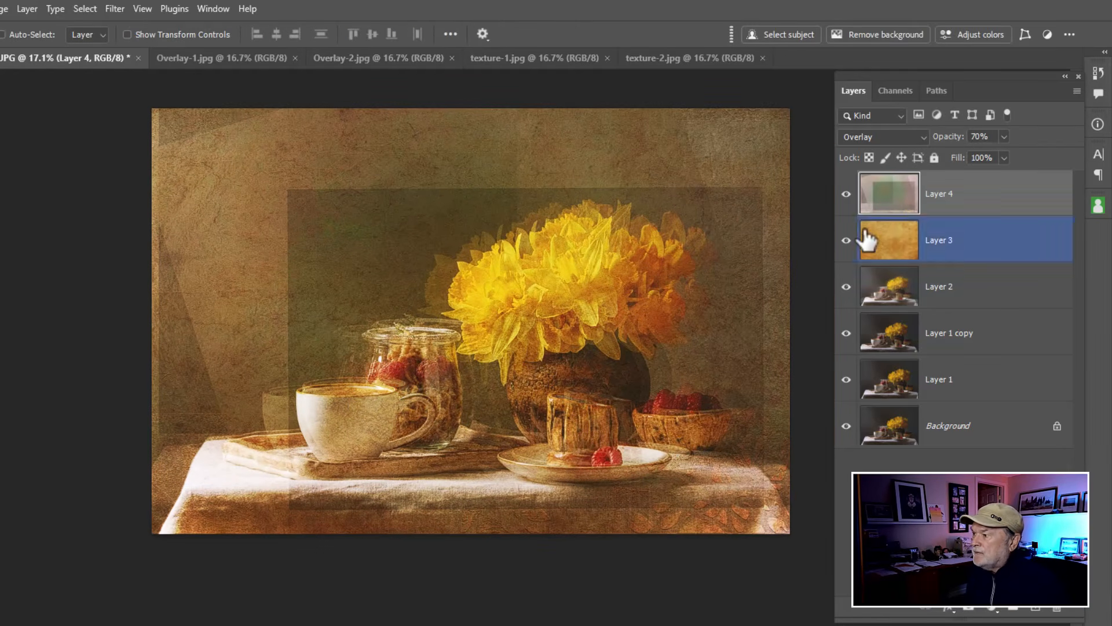
pyautogui.click(846, 194)
pyautogui.click(846, 194)
pyautogui.click(846, 194)
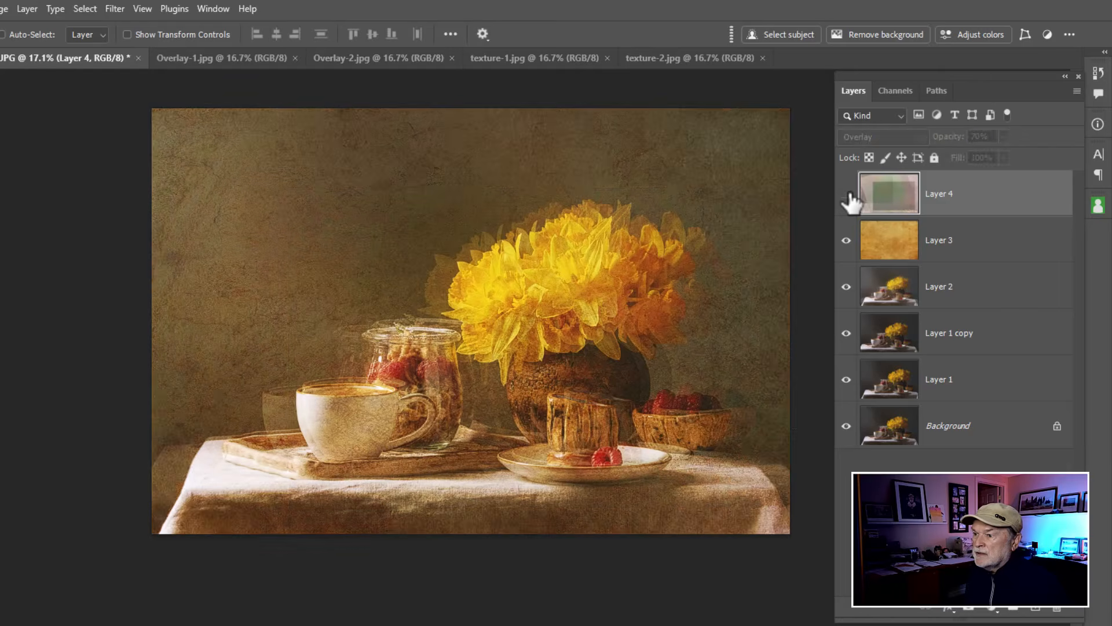
pyautogui.click(846, 194)
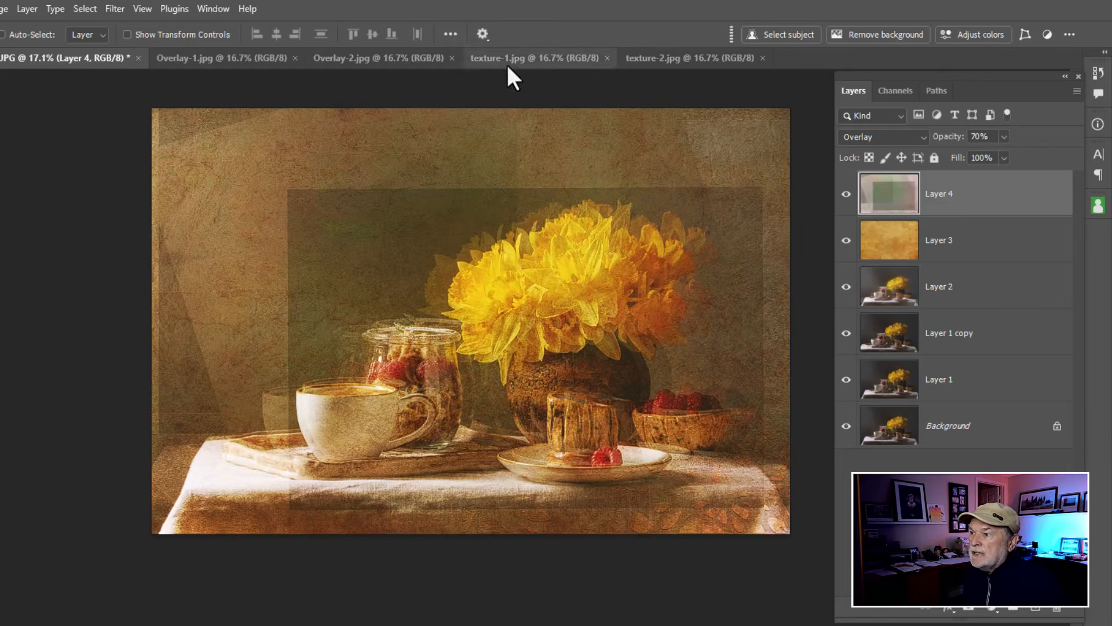
# Copy the Overlay-2 handwriting image into the Still Life document above Layer 4 and scale it to 73.65% to fill the canvas.
pyautogui.click(387, 57)
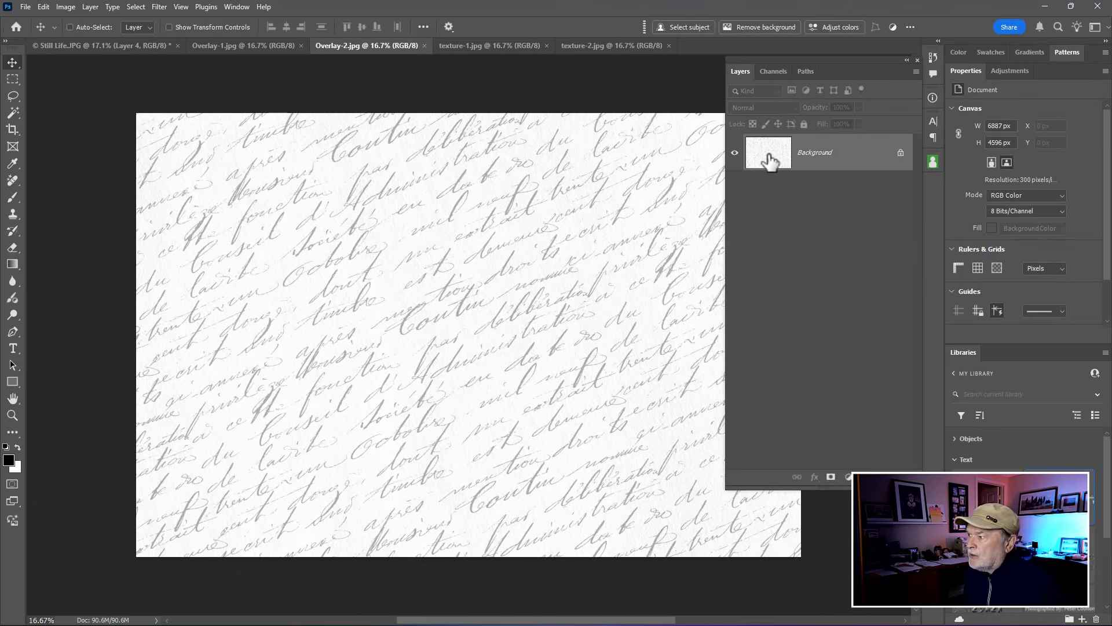
pyautogui.moveTo(769, 156); pyautogui.dragTo(423, 277)
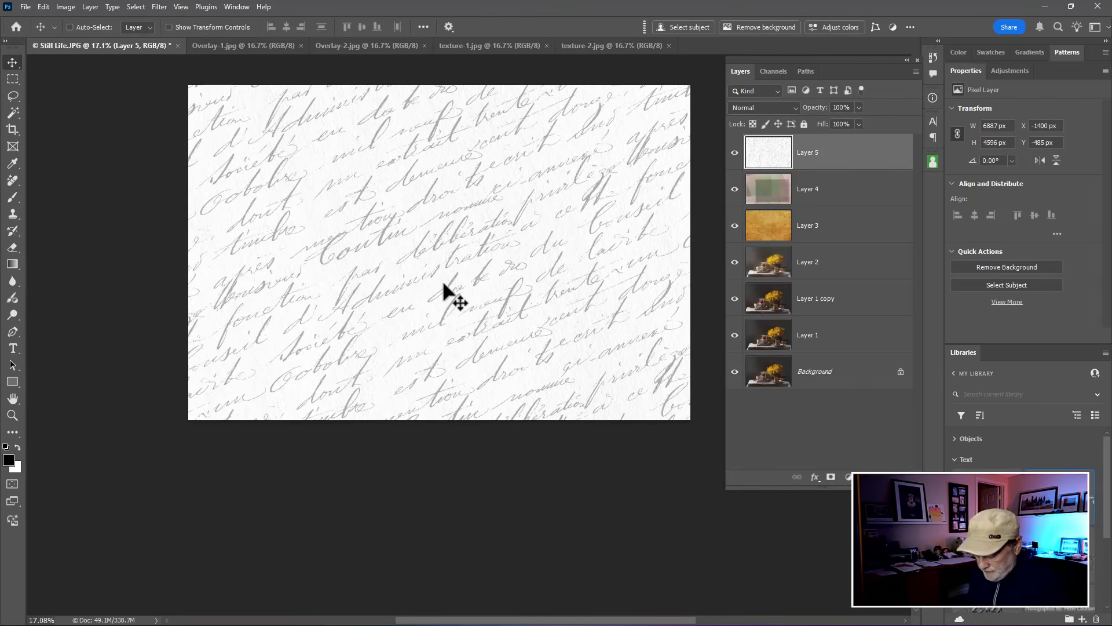
pyautogui.hotkey('ctrl', 't')
pyautogui.moveTo(309, 150); pyautogui.dragTo(444, 197)
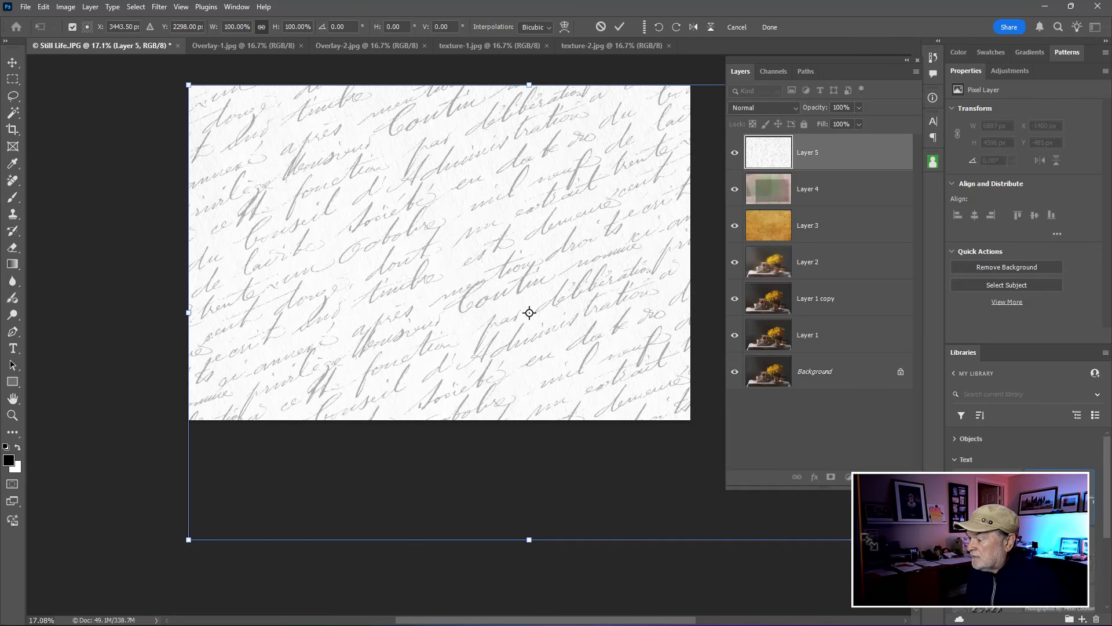
pyautogui.moveTo(868, 540); pyautogui.dragTo(689, 420)
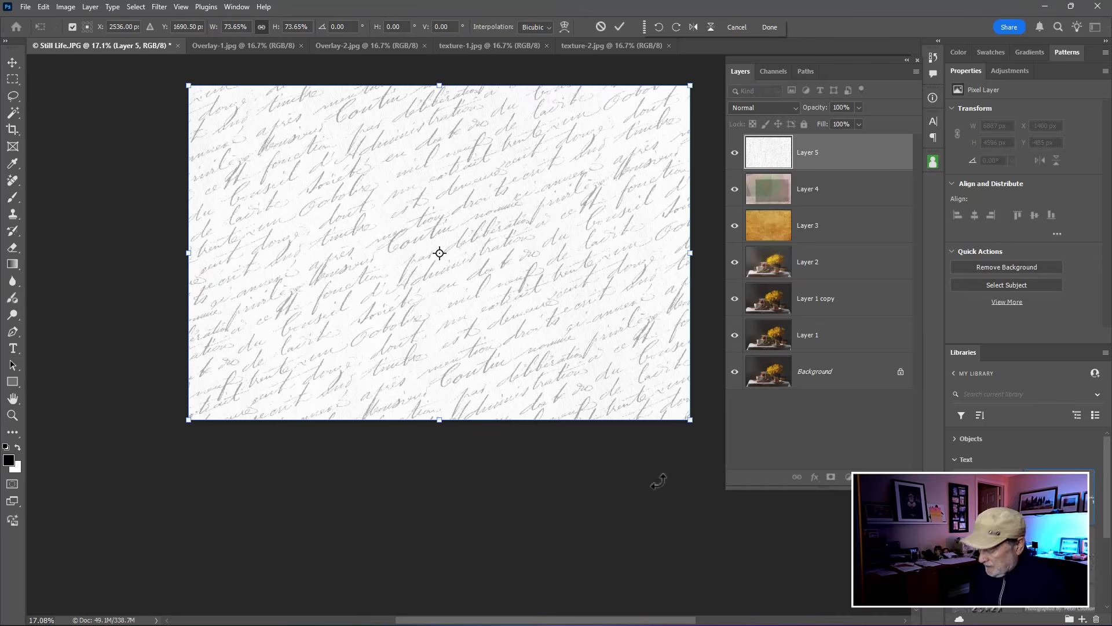
pyautogui.press('Return')
# Set Layer 5 to Multiply blend mode at 60% opacity and compare the image with and without the layer.
pyautogui.click(794, 180)
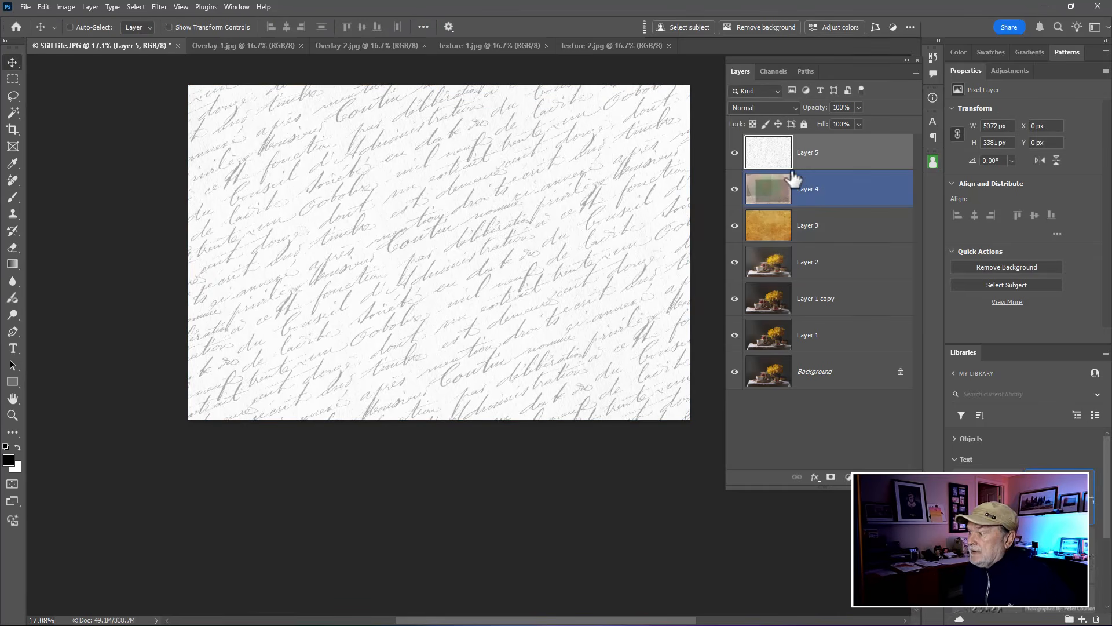
pyautogui.click(779, 151)
pyautogui.click(783, 108)
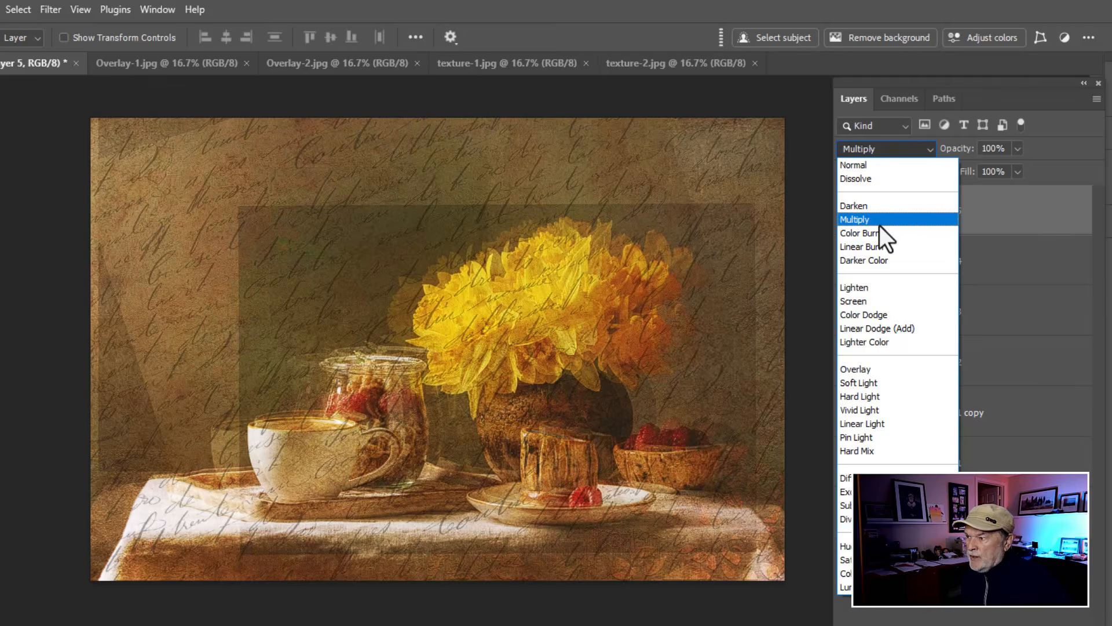
pyautogui.click(879, 224)
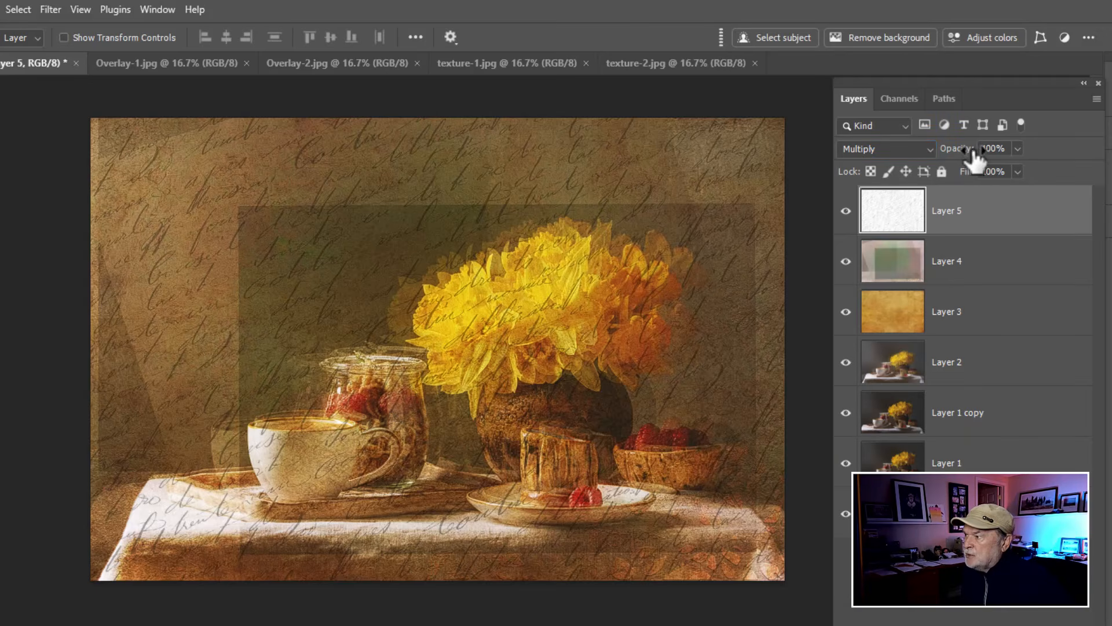
pyautogui.moveTo(975, 155); pyautogui.dragTo(960, 157)
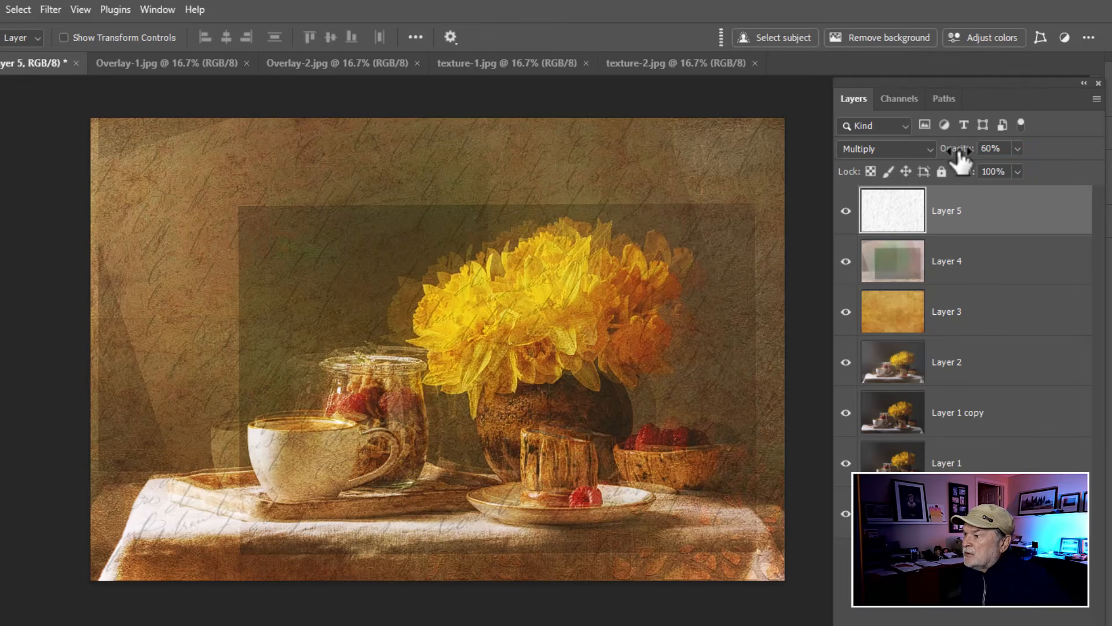
pyautogui.click(847, 212)
pyautogui.click(846, 212)
pyautogui.click(847, 212)
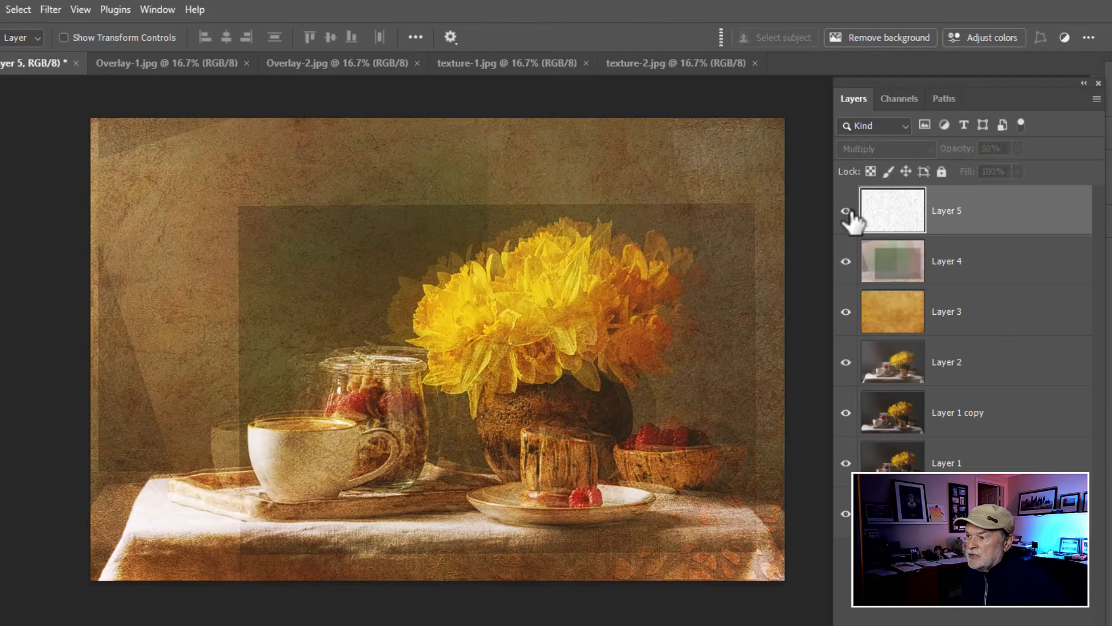
pyautogui.click(847, 212)
pyautogui.click(847, 212)
pyautogui.click(847, 212)
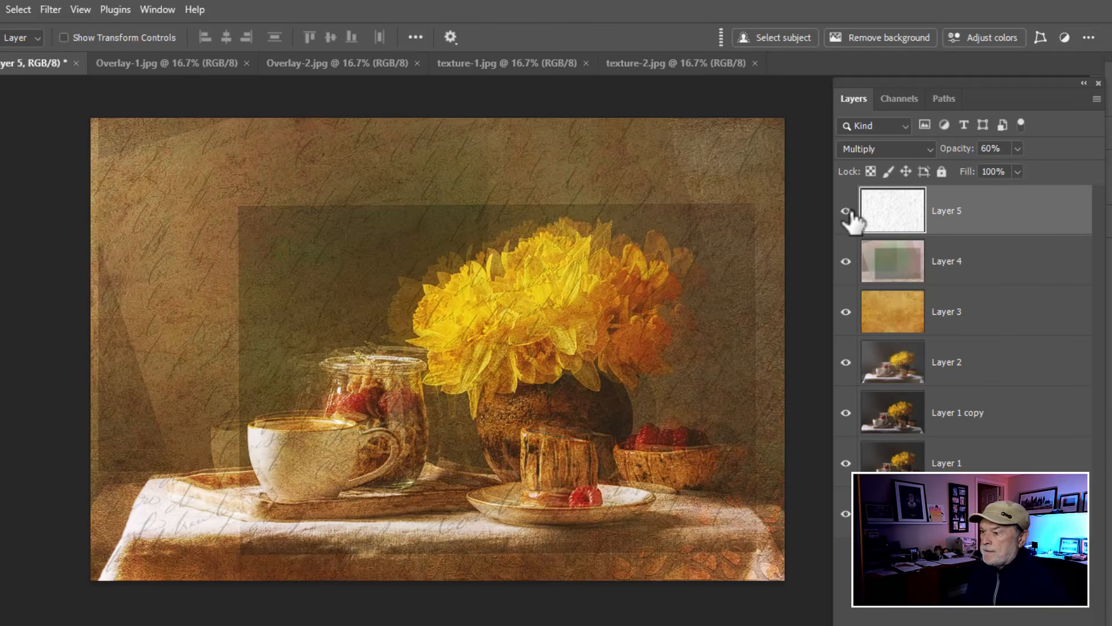
# Raise Layer 5's opacity to 69% and compare the image with and without the layer.
pyautogui.moveTo(955, 154); pyautogui.dragTo(964, 152)
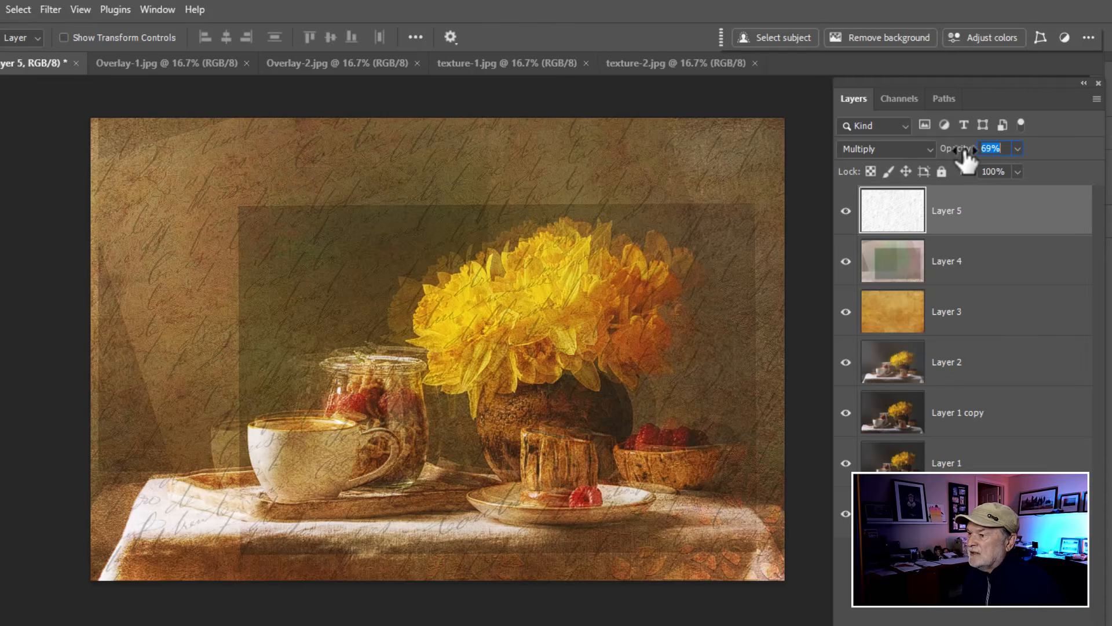
pyautogui.click(846, 212)
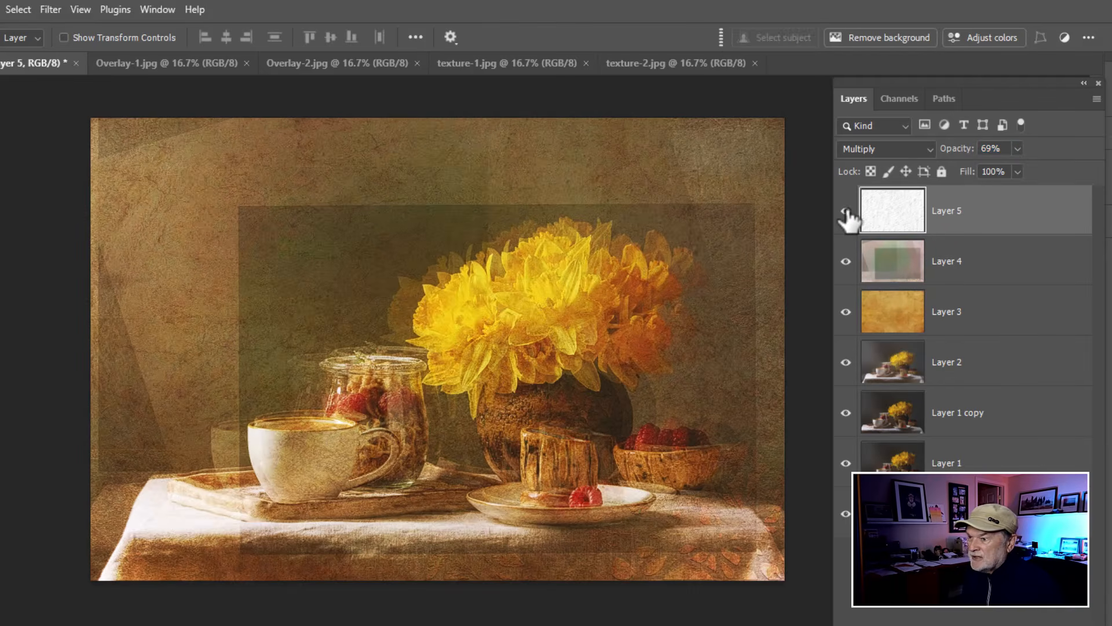
pyautogui.click(845, 212)
pyautogui.click(845, 212)
pyautogui.click(846, 212)
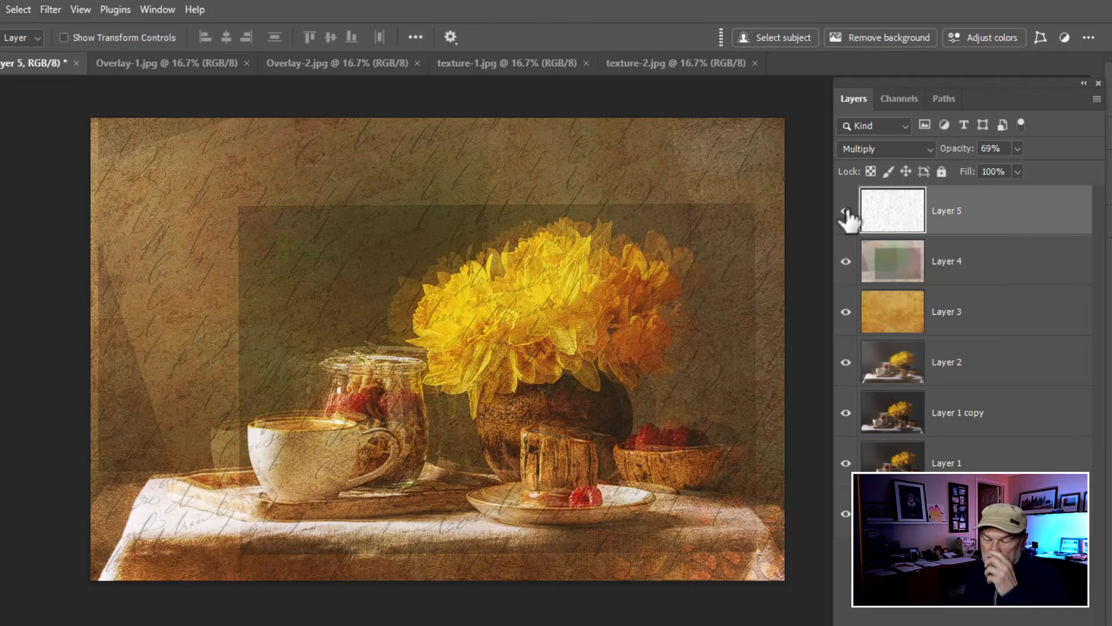
pyautogui.click(846, 212)
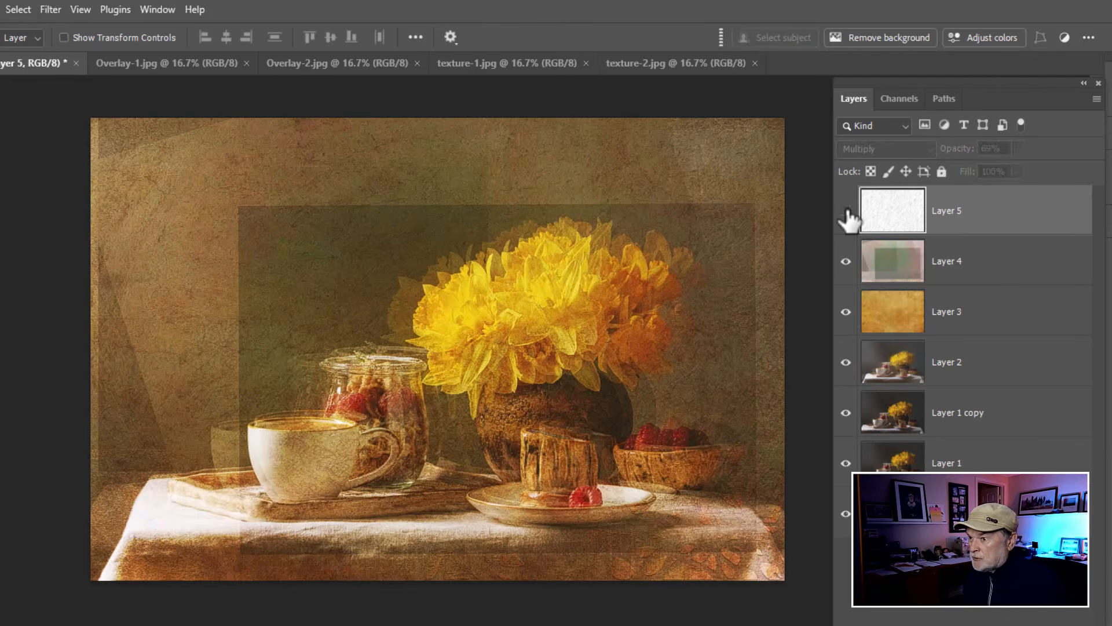
pyautogui.click(846, 212)
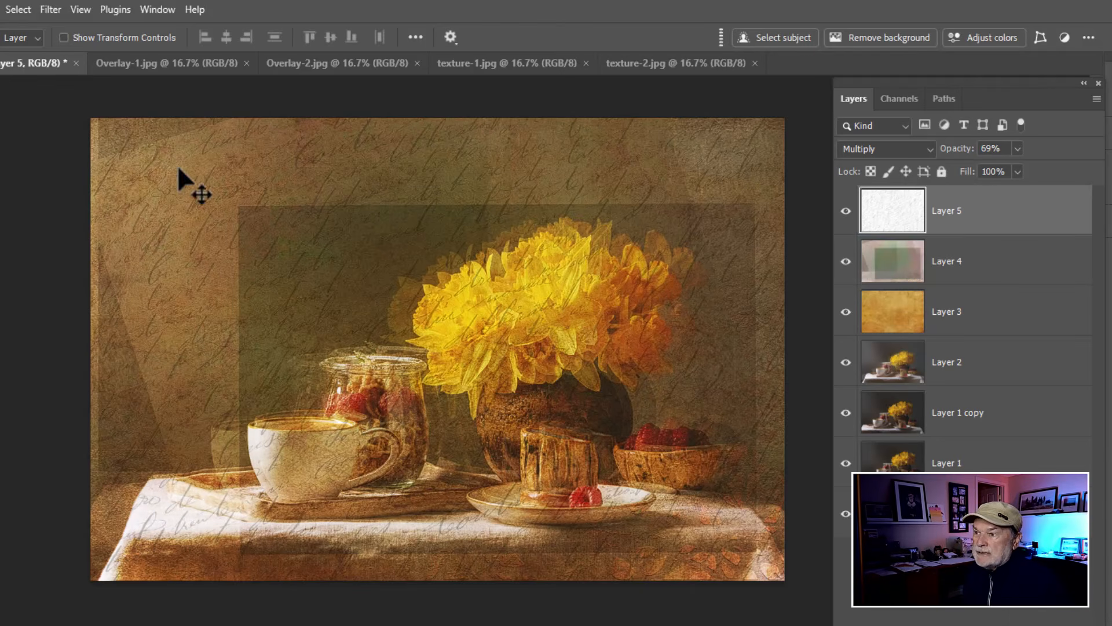
# Copy the Overlay-1 geometric image into the Still Life document above Layer 5 and scale it to 73.65% to fill the canvas.
pyautogui.click(139, 63)
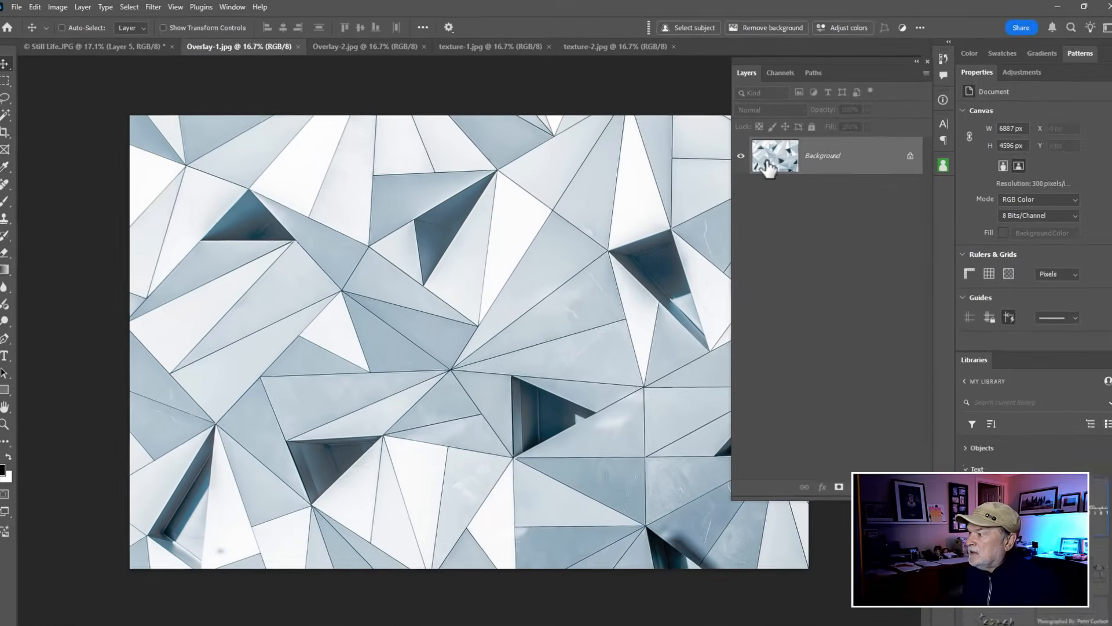
pyautogui.moveTo(864, 197); pyautogui.dragTo(35, 103)
pyautogui.moveTo(128, 80); pyautogui.dragTo(333, 250)
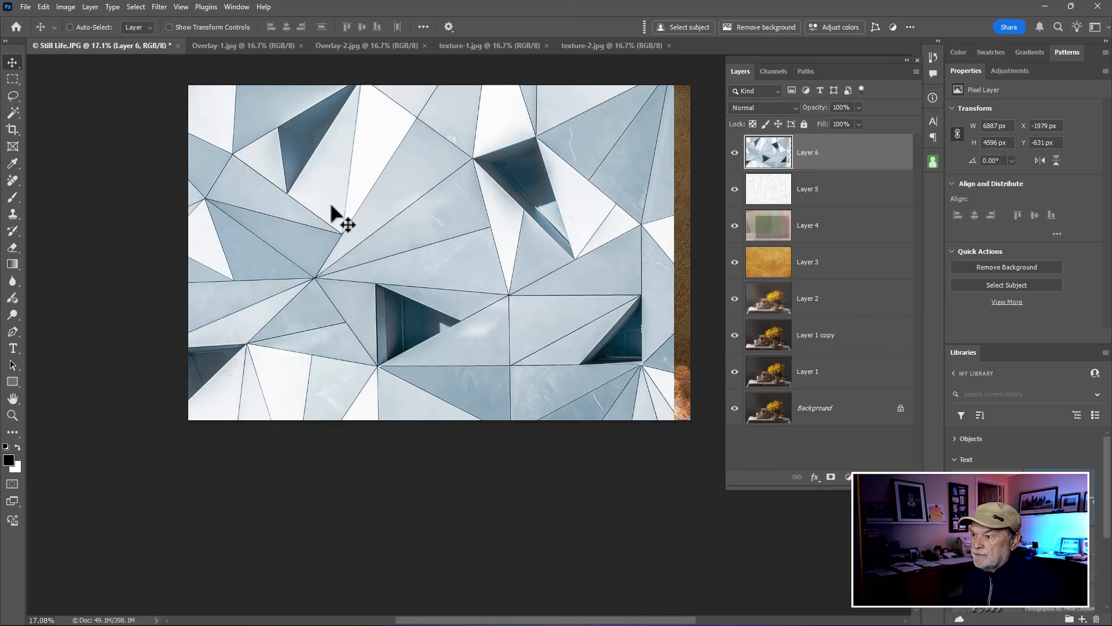
pyautogui.moveTo(331, 203); pyautogui.dragTo(480, 263)
pyautogui.hotkey('ctrl', 't')
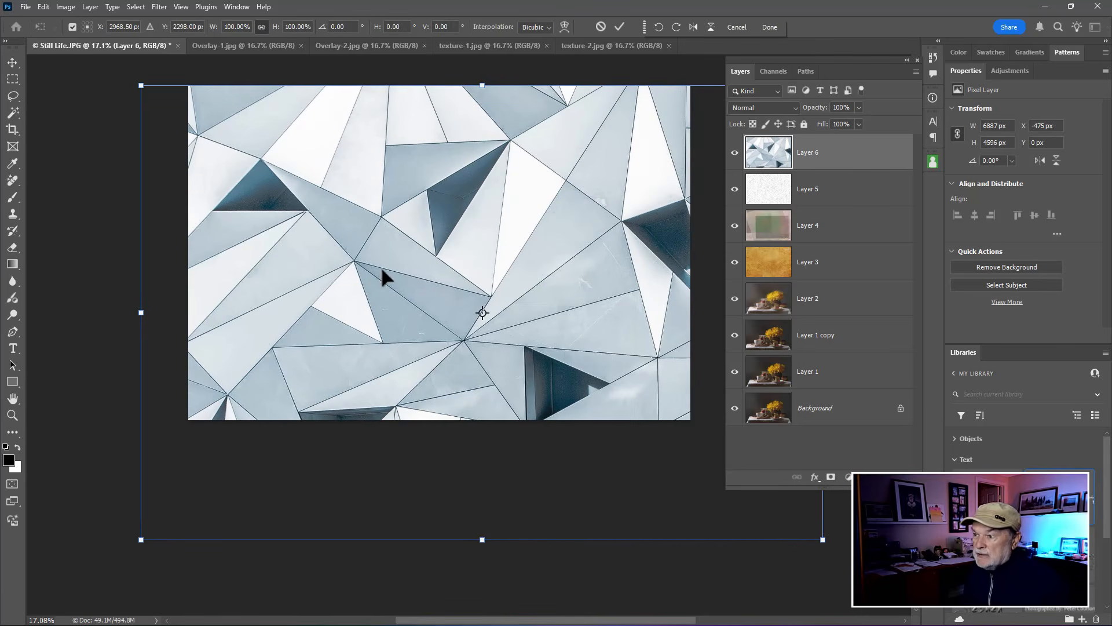
pyautogui.moveTo(330, 252); pyautogui.dragTo(373, 254)
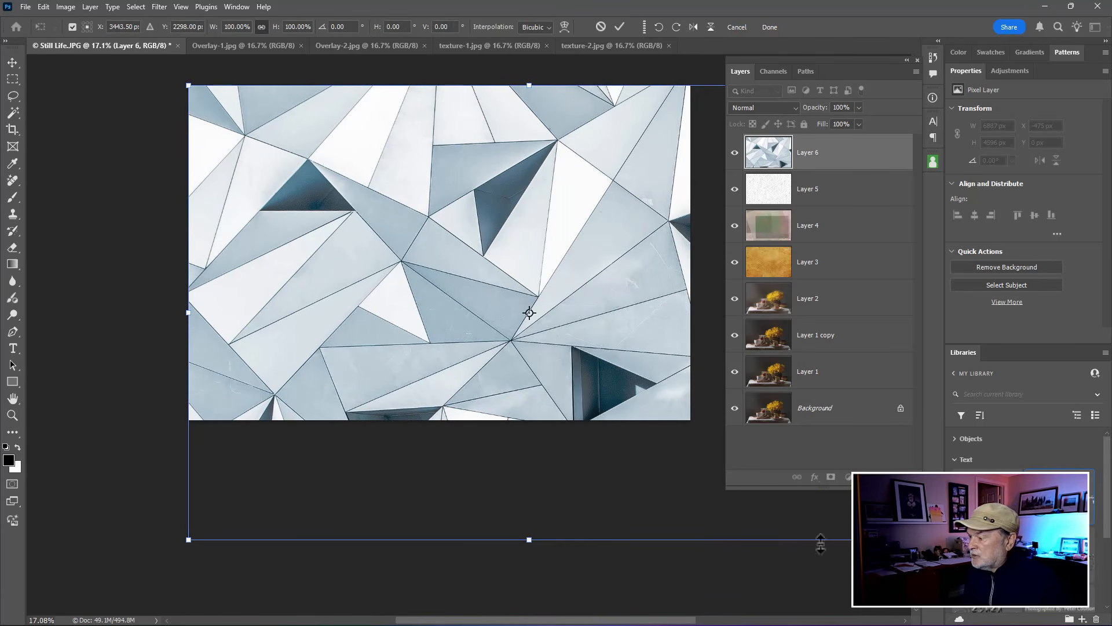
pyautogui.moveTo(870, 539); pyautogui.dragTo(694, 419)
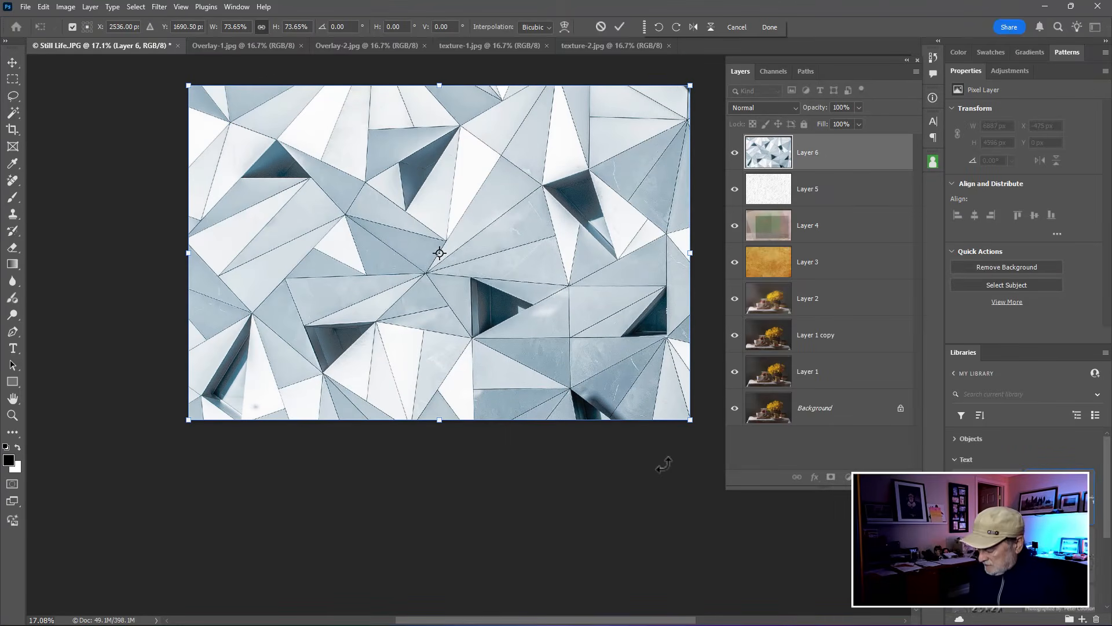
pyautogui.press('Return')
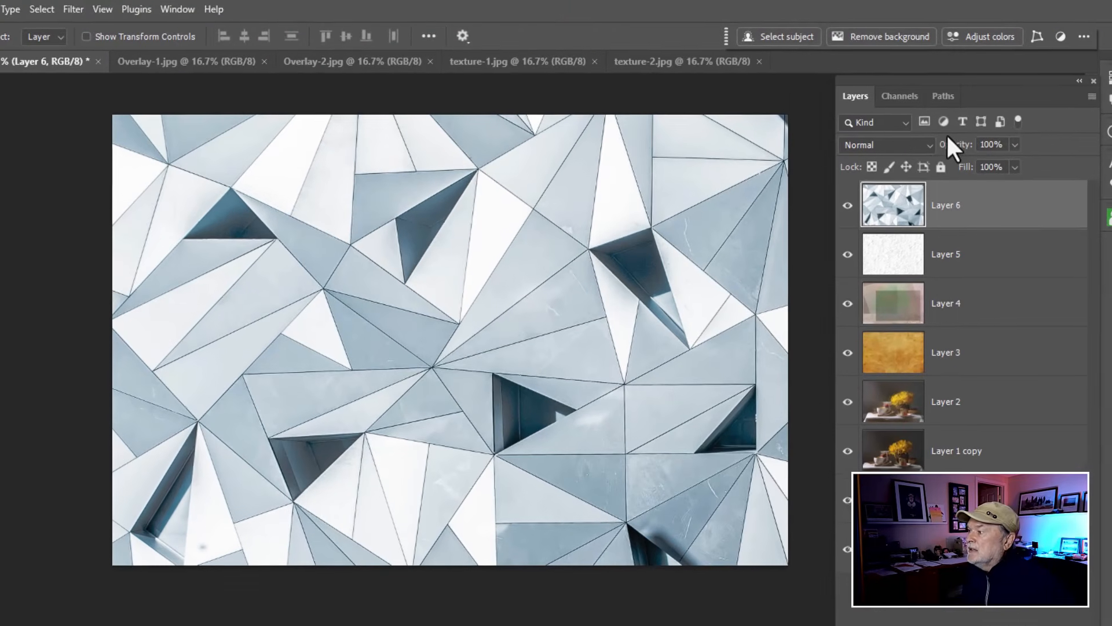
# Set Layer 6 to Overlay blend mode at 19% opacity.
pyautogui.click(912, 147)
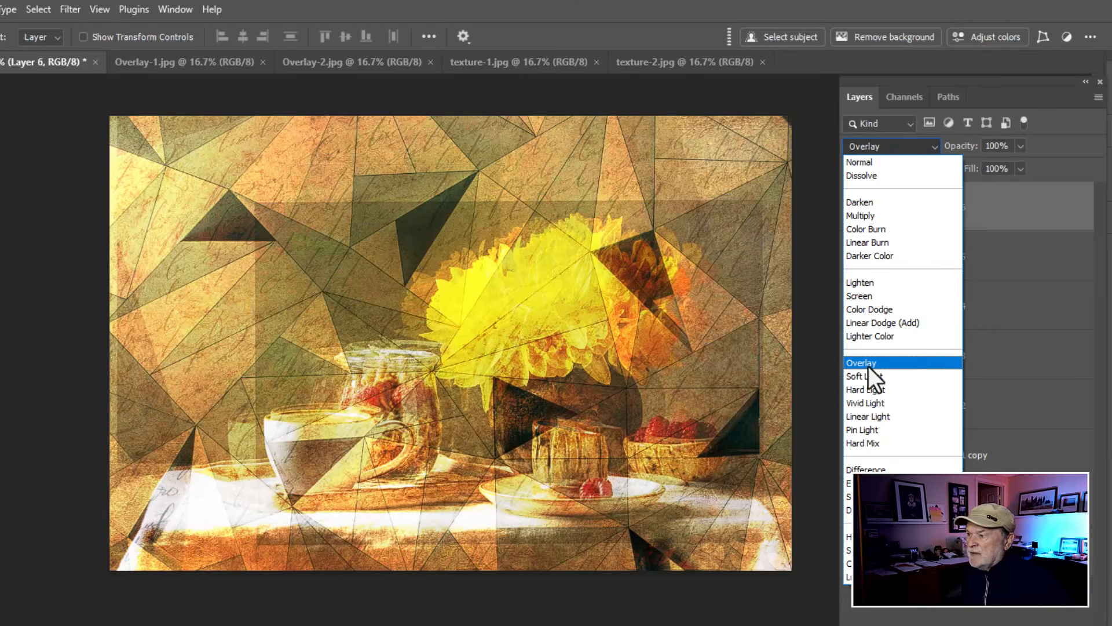
pyautogui.click(868, 366)
pyautogui.moveTo(976, 151)
pyautogui.mouseDown()
pyautogui.moveTo(949, 148)
pyautogui.moveTo(965, 149)
pyautogui.moveTo(956, 154)
pyautogui.mouseUp()
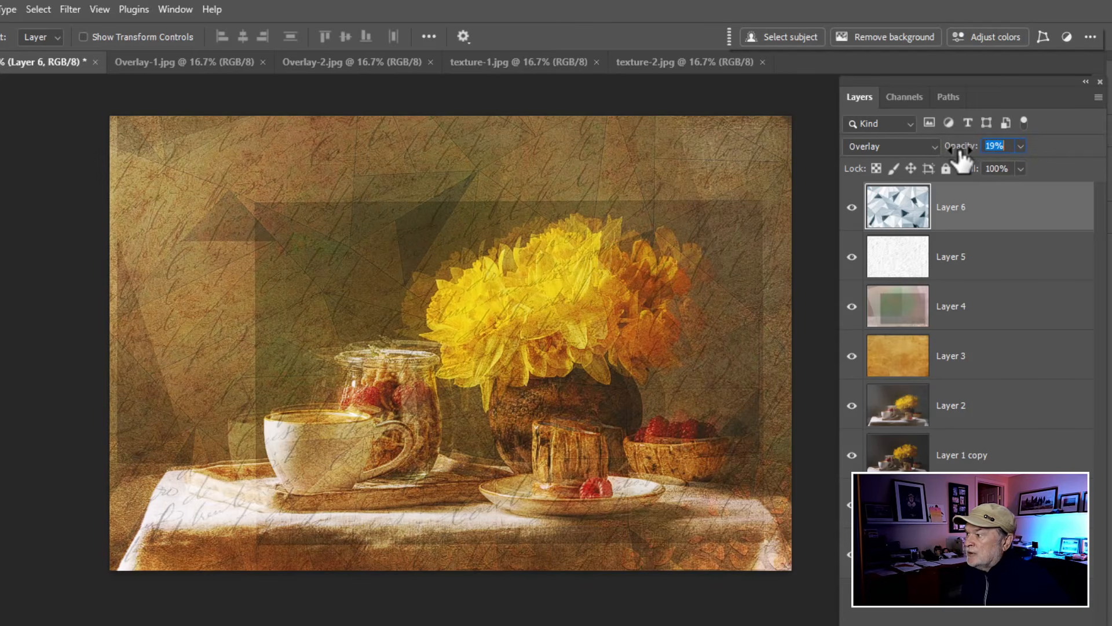
# Compare the image repeatedly with and without Layer 6, and leave the layer hidden.
pyautogui.click(851, 206)
pyautogui.click(851, 207)
pyautogui.click(852, 207)
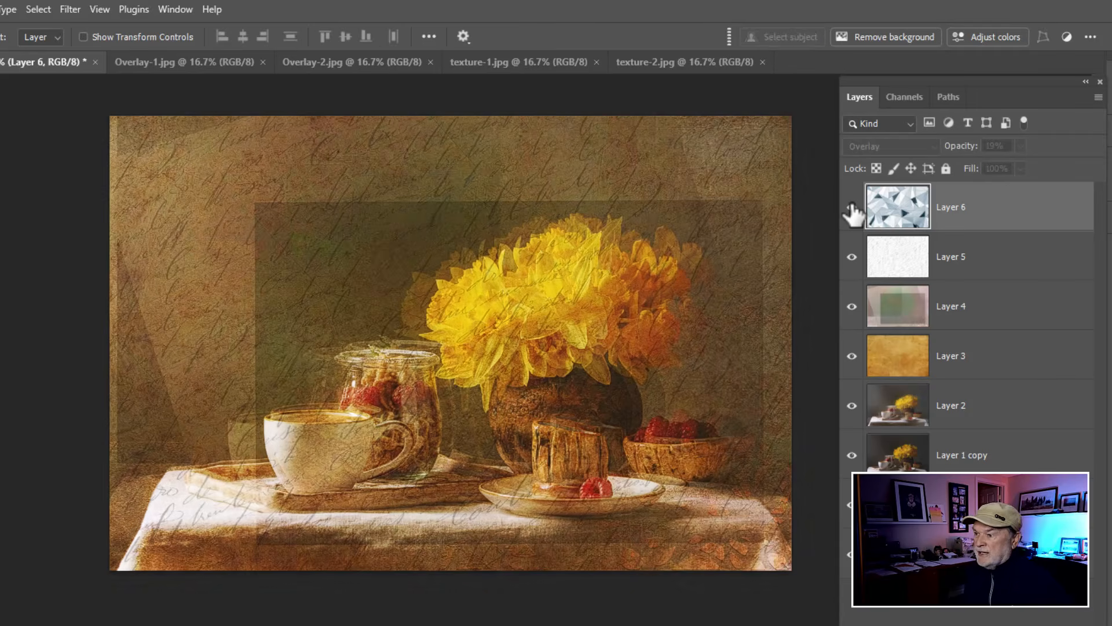
pyautogui.click(851, 206)
pyautogui.click(852, 207)
pyautogui.click(852, 207)
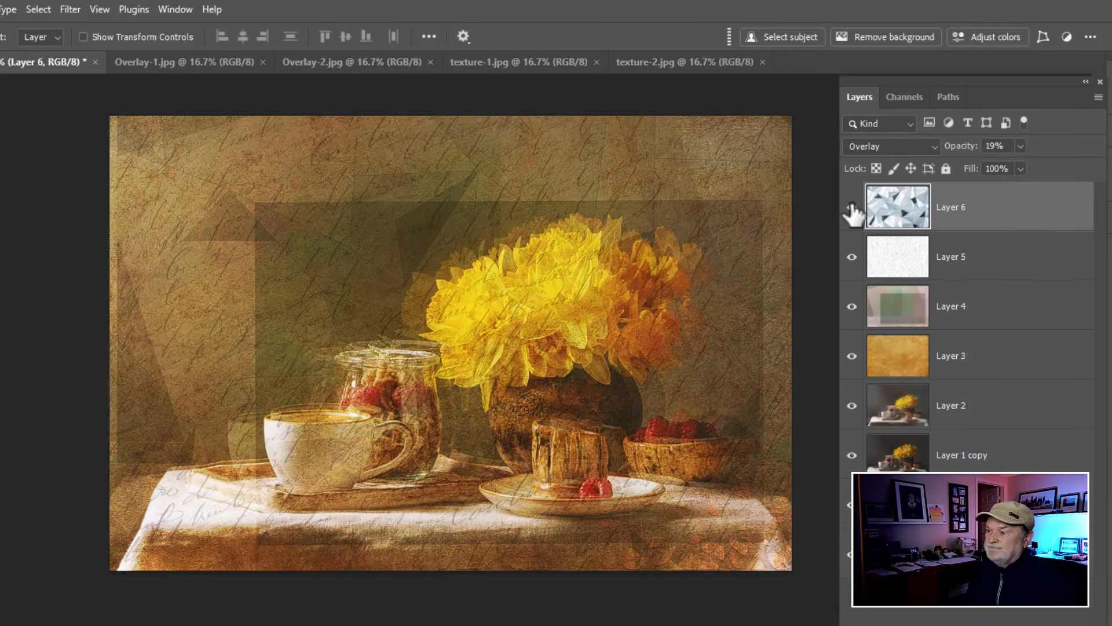
pyautogui.click(851, 206)
pyautogui.click(851, 206)
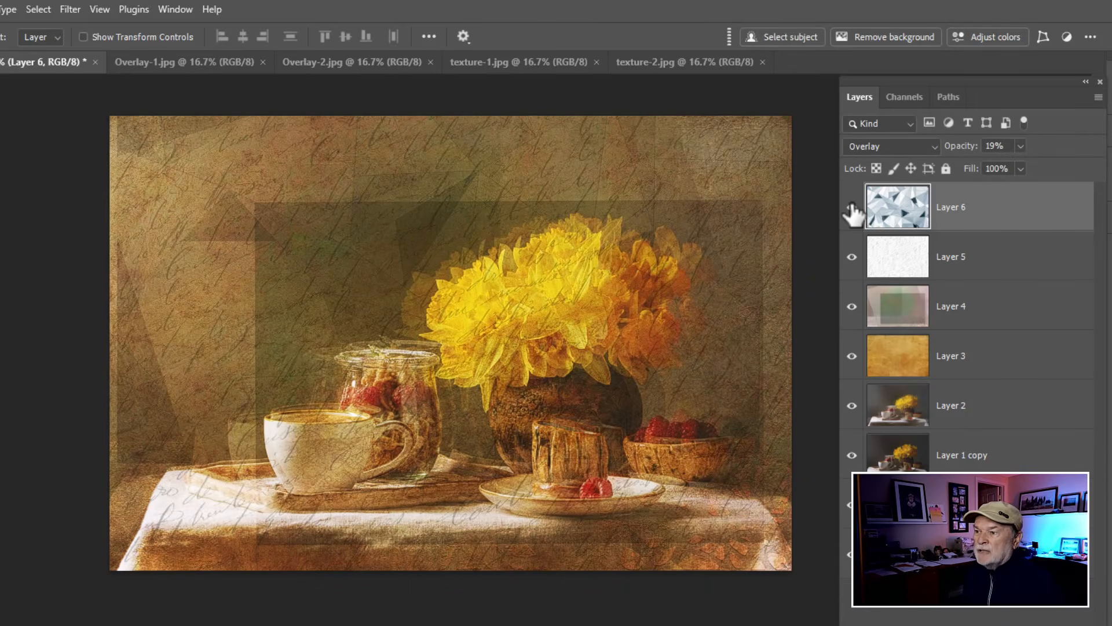
pyautogui.click(851, 207)
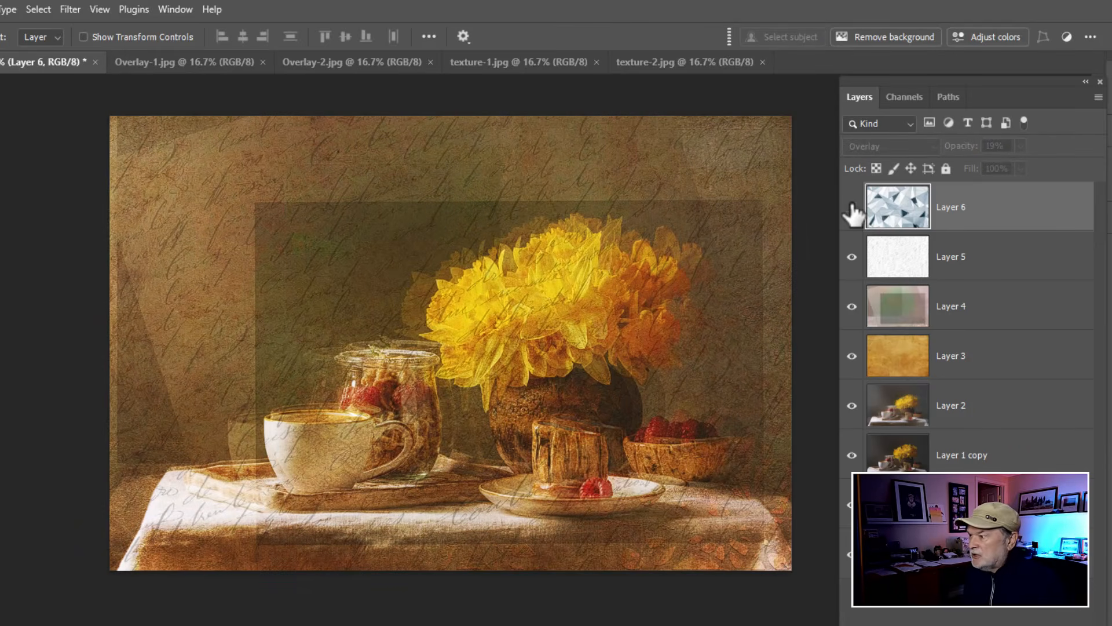
pyautogui.click(851, 207)
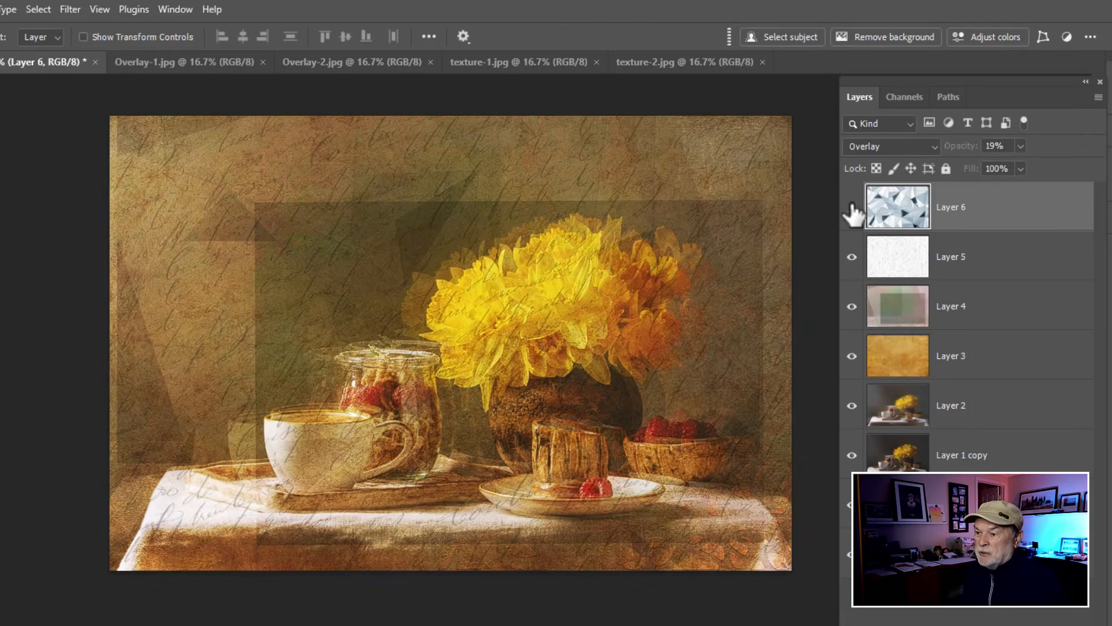
pyautogui.click(851, 207)
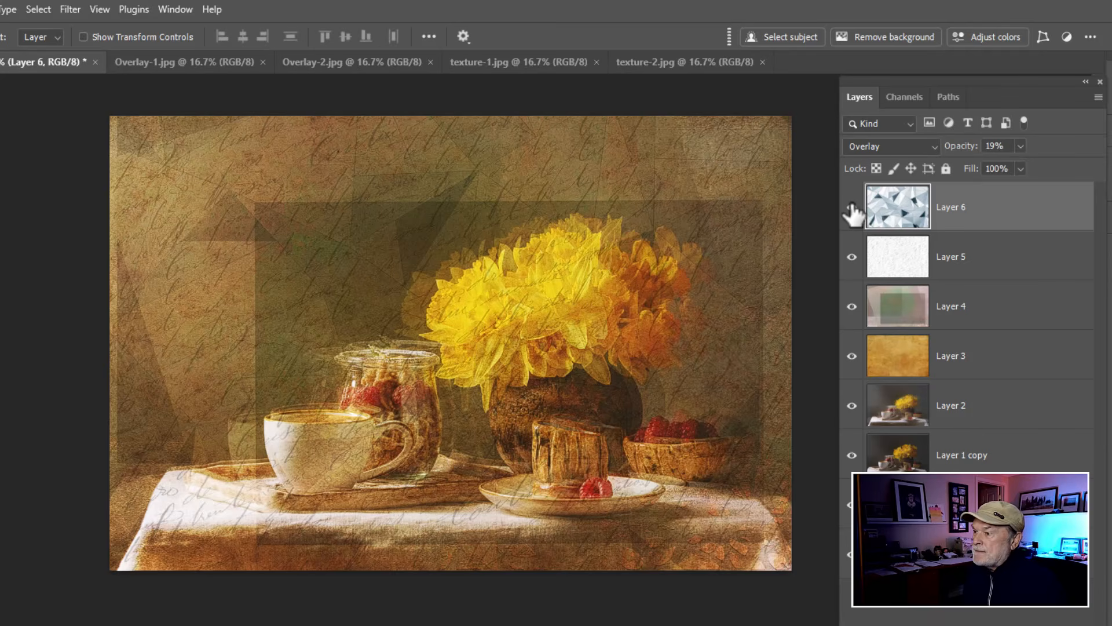
pyautogui.click(851, 207)
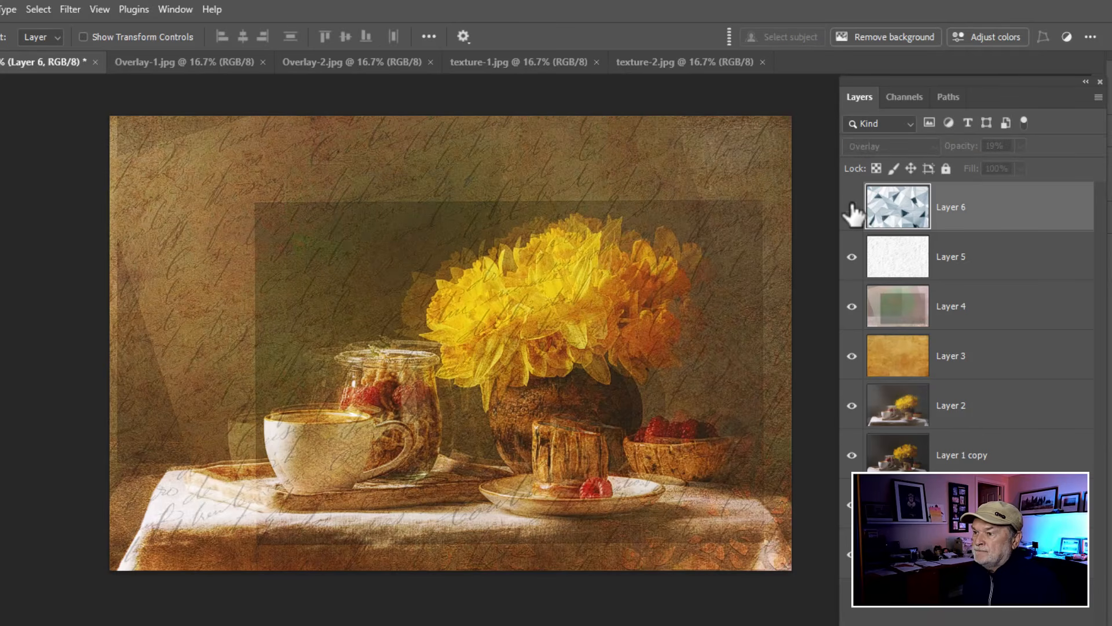
pyautogui.click(851, 207)
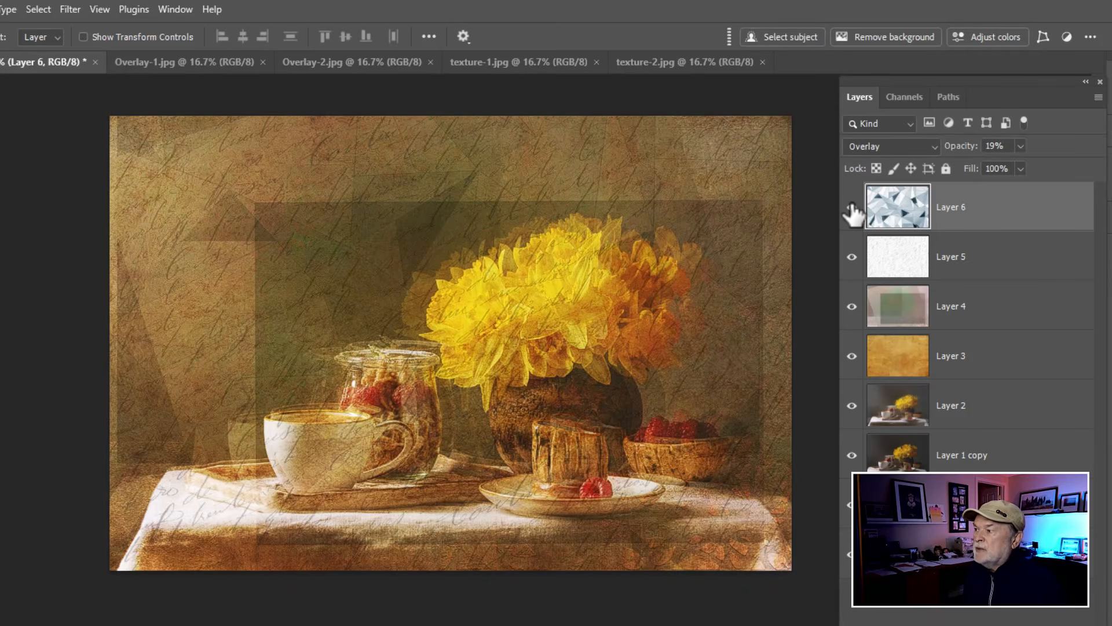
pyautogui.click(852, 207)
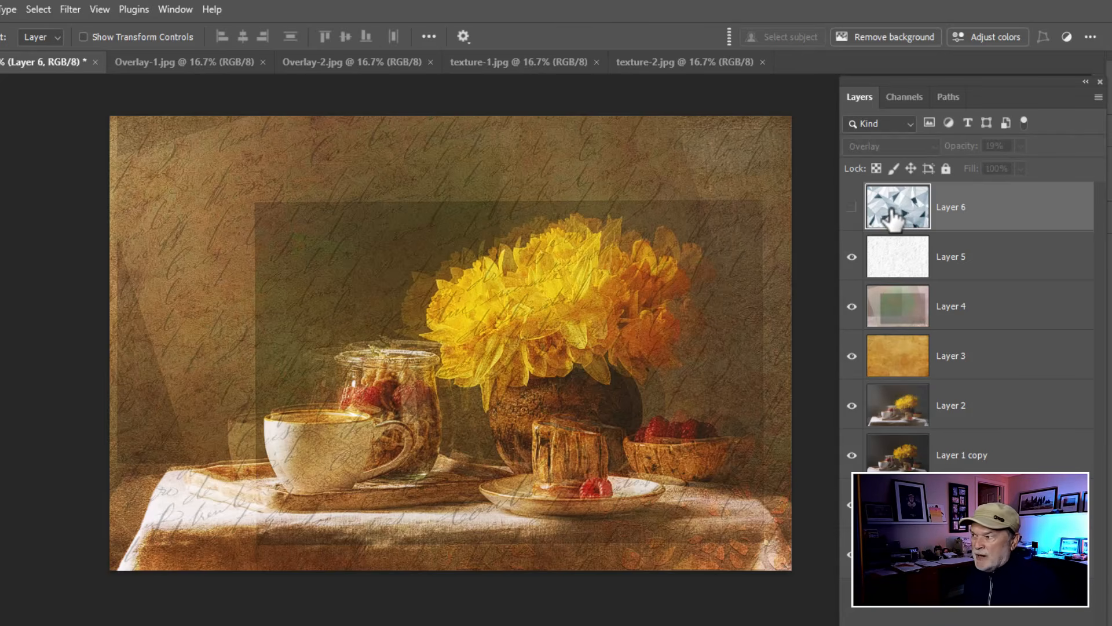
pyautogui.click(851, 208)
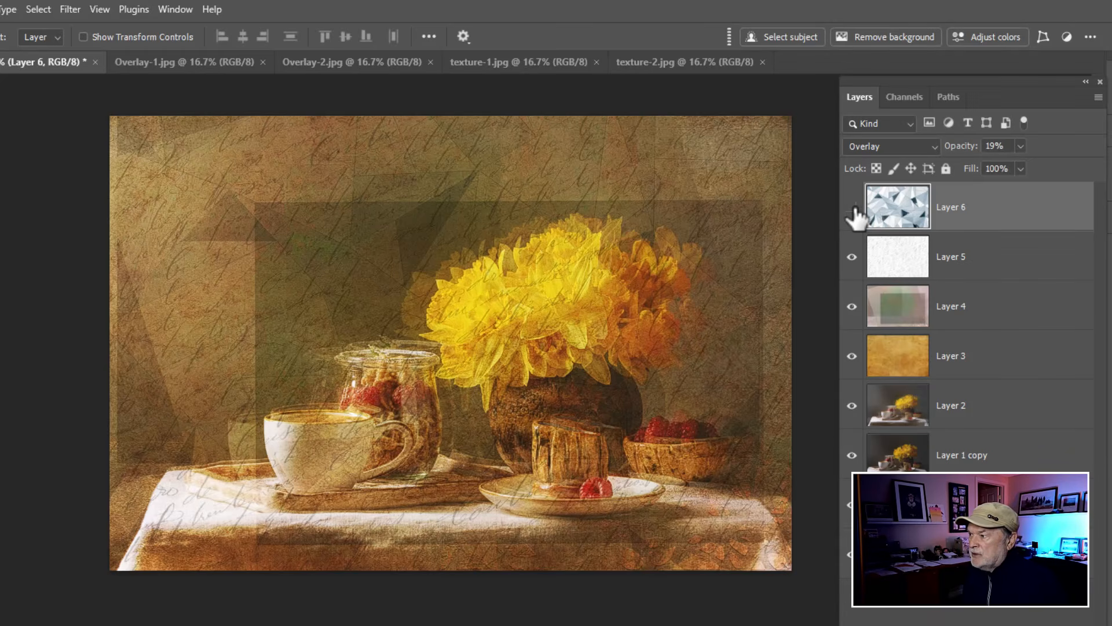
pyautogui.click(852, 208)
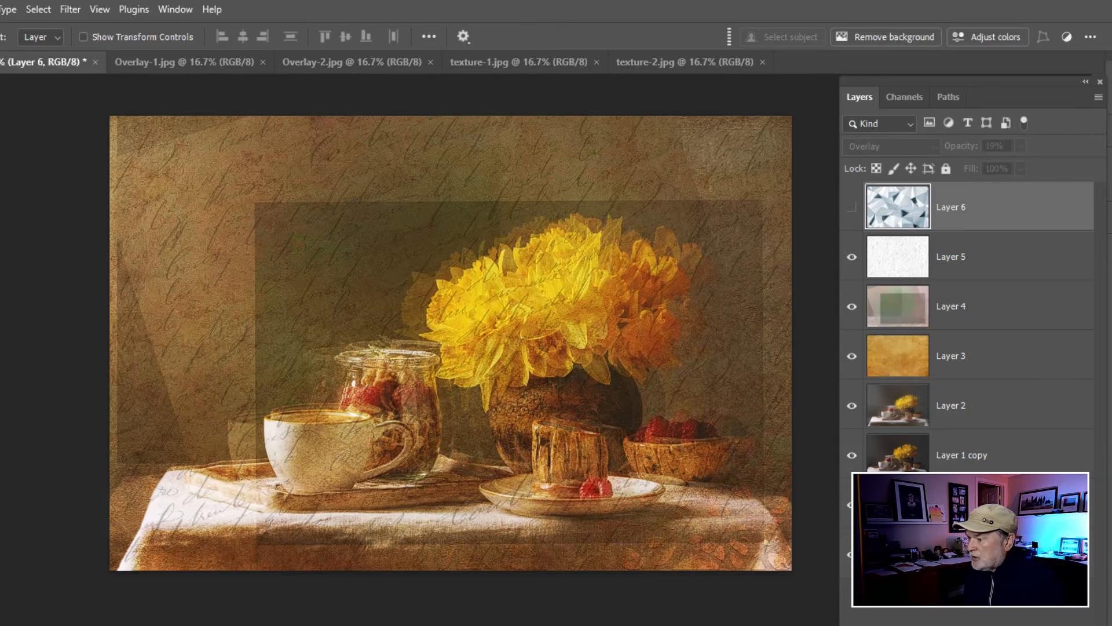
# Place the Light Signature library graphic near the photo's lower-right corner and scale it to 64.46%.
pyautogui.moveTo(876, 613)
pyautogui.mouseDown()
pyautogui.moveTo(676, 561)
pyautogui.moveTo(756, 571)
pyautogui.mouseUp()
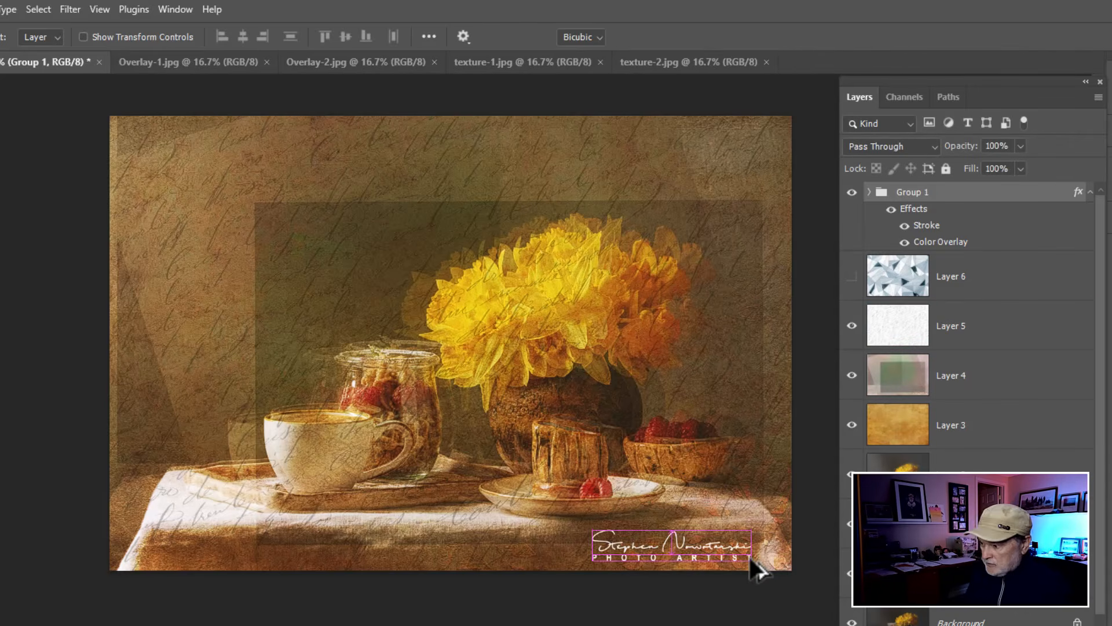
pyautogui.hotkey('ctrl', 't')
pyautogui.moveTo(584, 526); pyautogui.dragTo(640, 539)
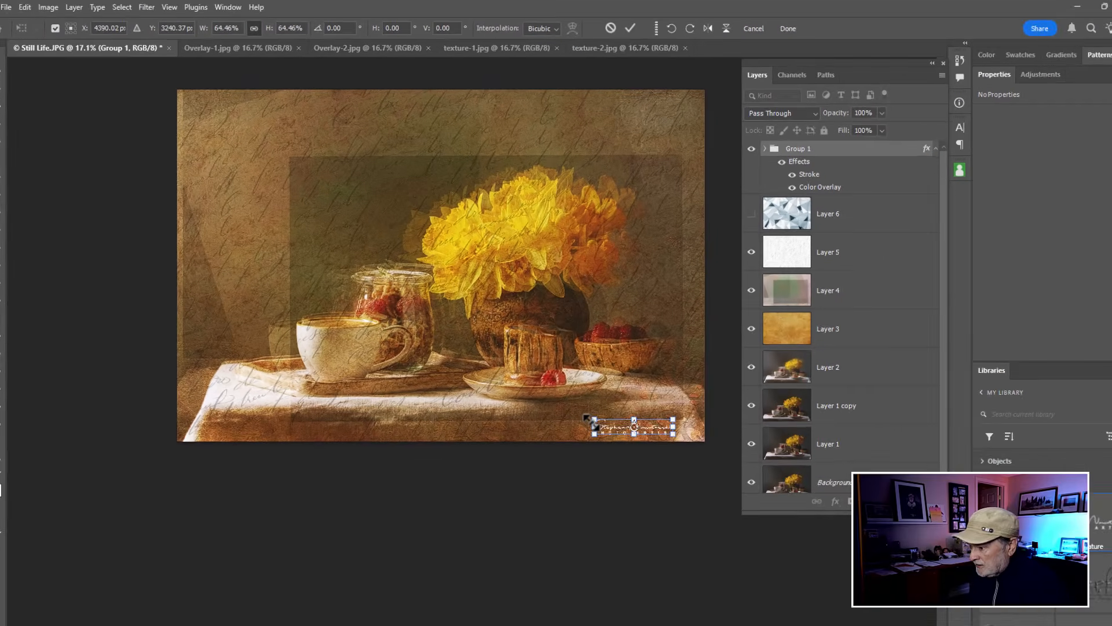
# Nudge the scaled signature down and right, closer to the photo's lower-right corner, and apply the transformation.
pyautogui.press('Down')
pyautogui.press('Down')
pyautogui.press('Down')
pyautogui.press('Down')
pyautogui.press('Right')
pyautogui.press('Right')
pyautogui.press('Right')
pyautogui.press('Right')
pyautogui.press('Right')
pyautogui.press('Right')
pyautogui.press('Right')
pyautogui.press('Right')
pyautogui.press('Right')
pyautogui.press('Right')
pyautogui.press('Right')
pyautogui.press('Right')
pyautogui.press('Right')
pyautogui.press('Right')
pyautogui.press('Right')
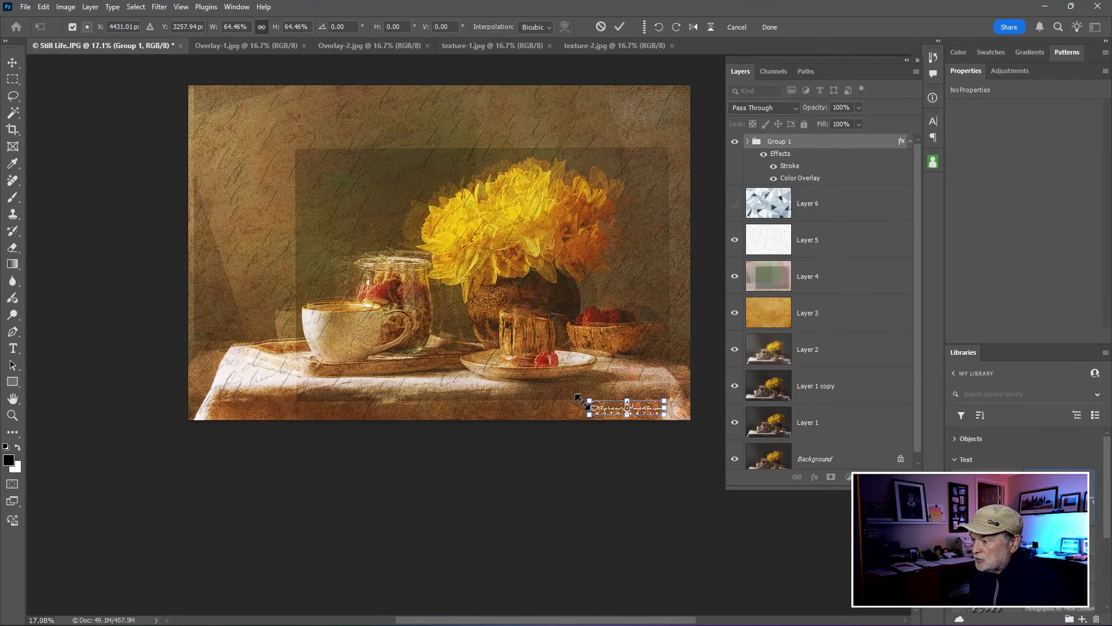
pyautogui.press('Return')
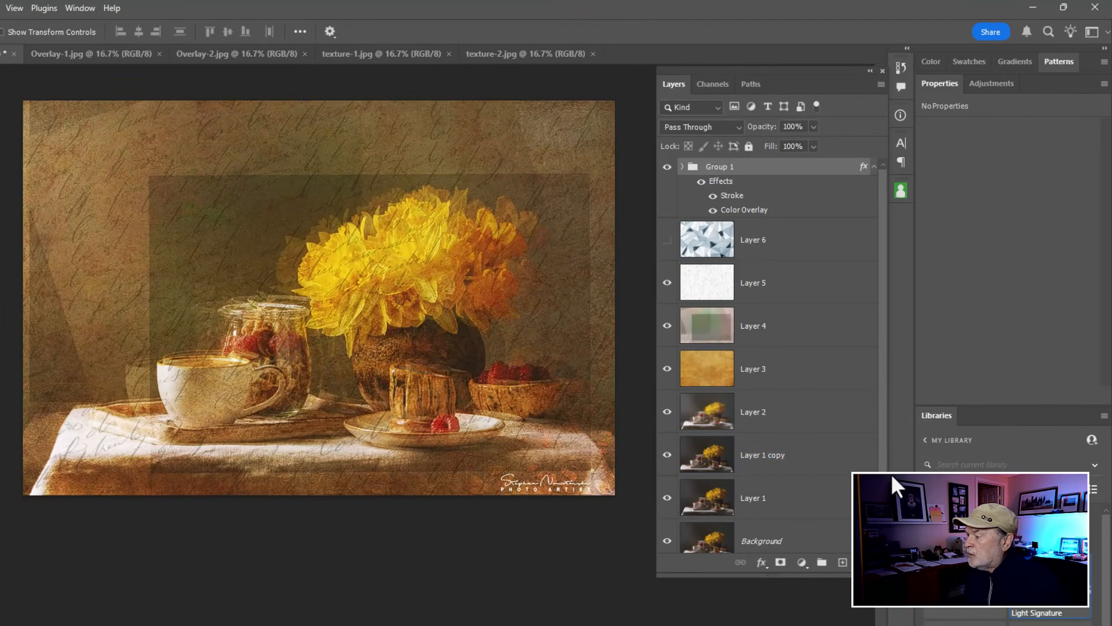
# Show only the Background layer to compare the original photo with the artwork, and restore the other layers' visibility.
pyautogui.moveTo(881, 480); pyautogui.dragTo(883, 523)
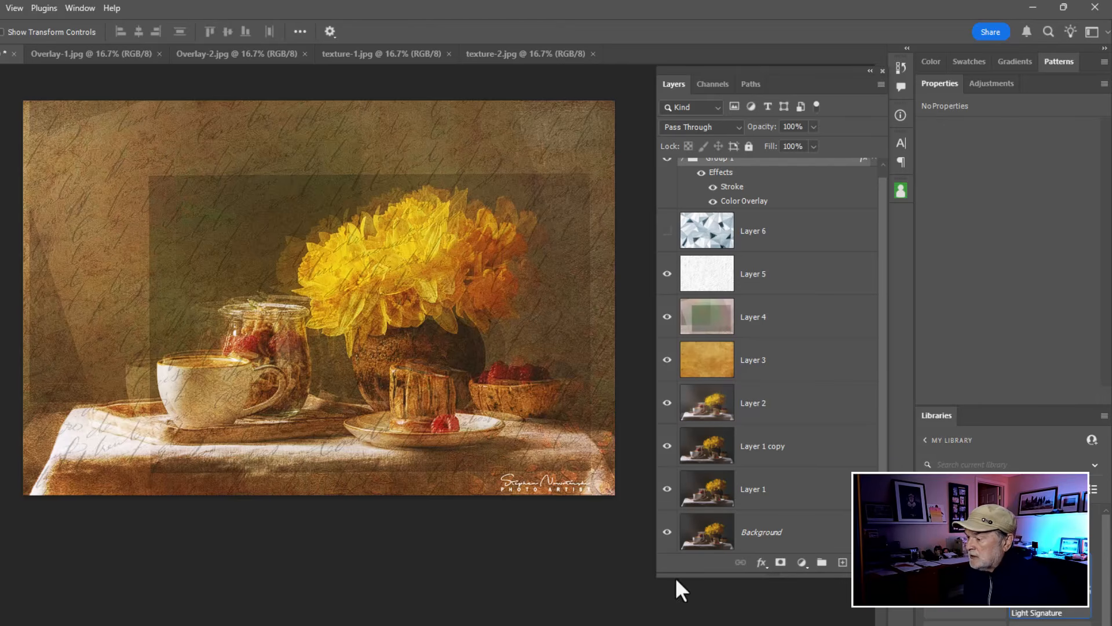
pyautogui.keyDown('alt'); pyautogui.click(667, 533); pyautogui.keyUp('alt')
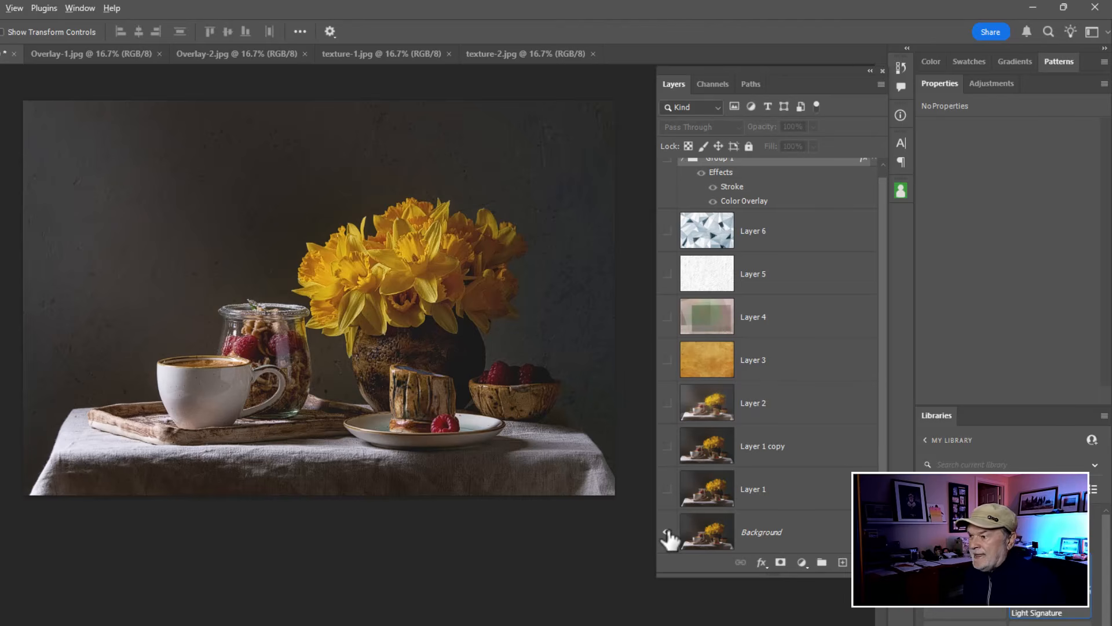
pyautogui.keyDown('alt'); pyautogui.click(668, 533); pyautogui.keyUp('alt')
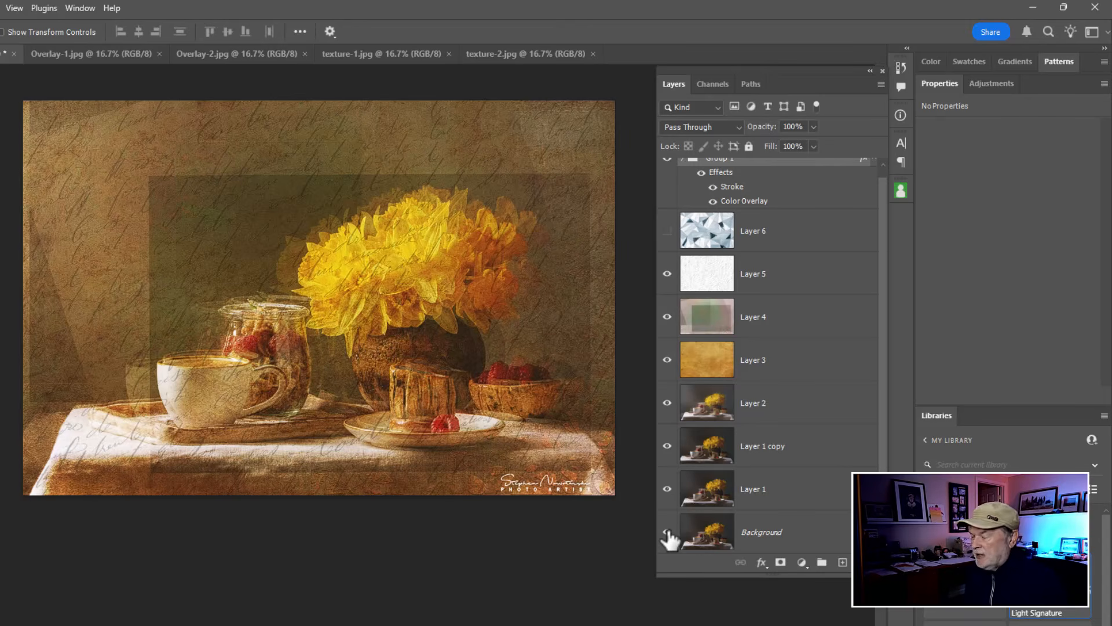